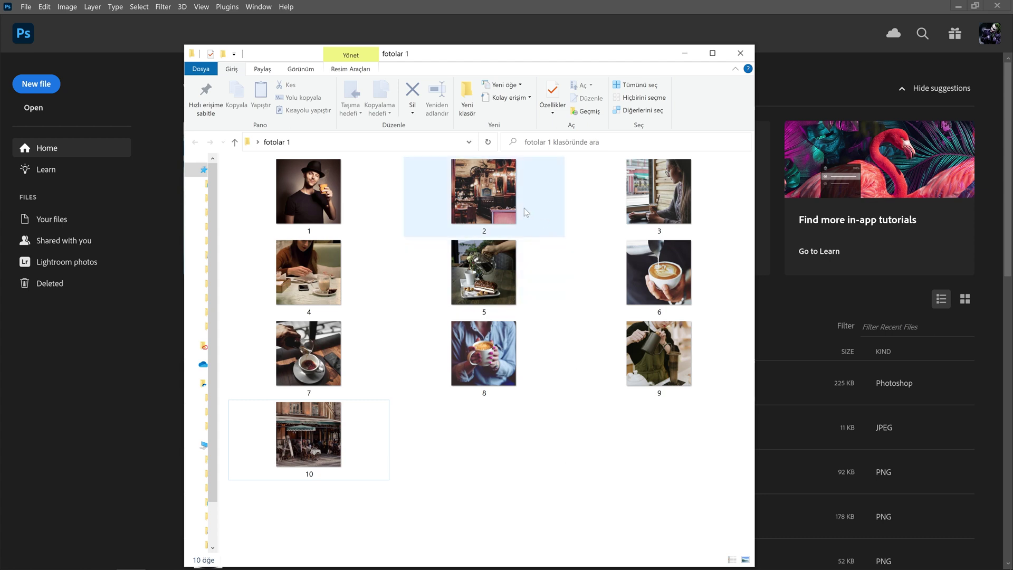
Drag 2.jpg from the fotolar 1 folder into Photoshop to open it.
left_click_drag(526, 212, 139, 342)
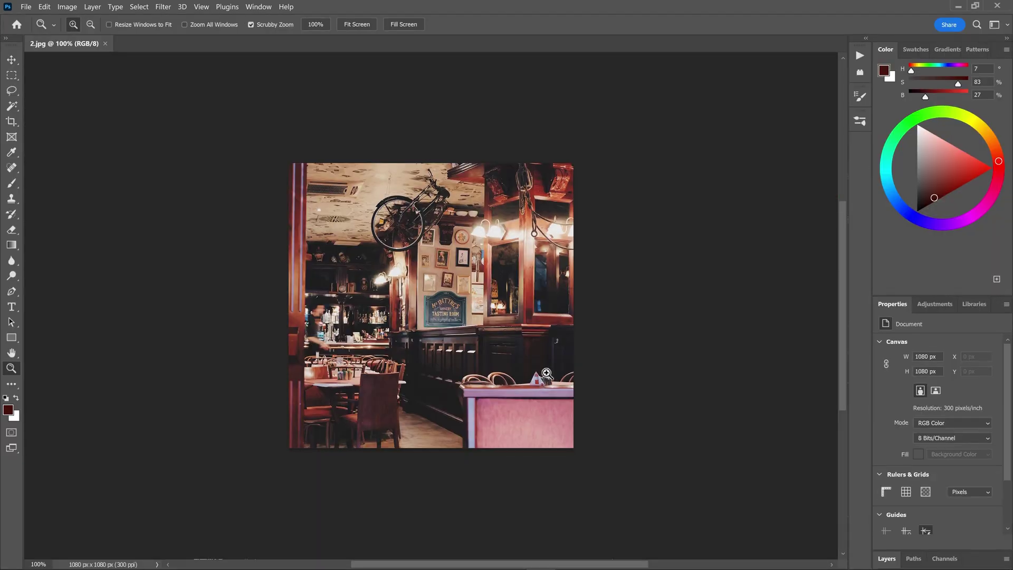
Show the Actions panel from the Window menu and start a new action set.
key("v")
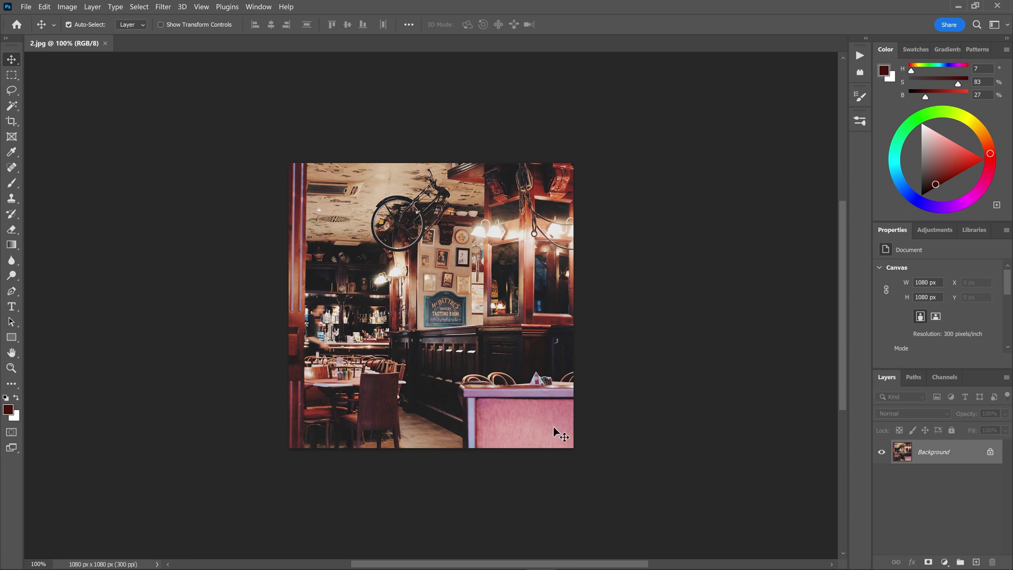
left_click(261, 8)
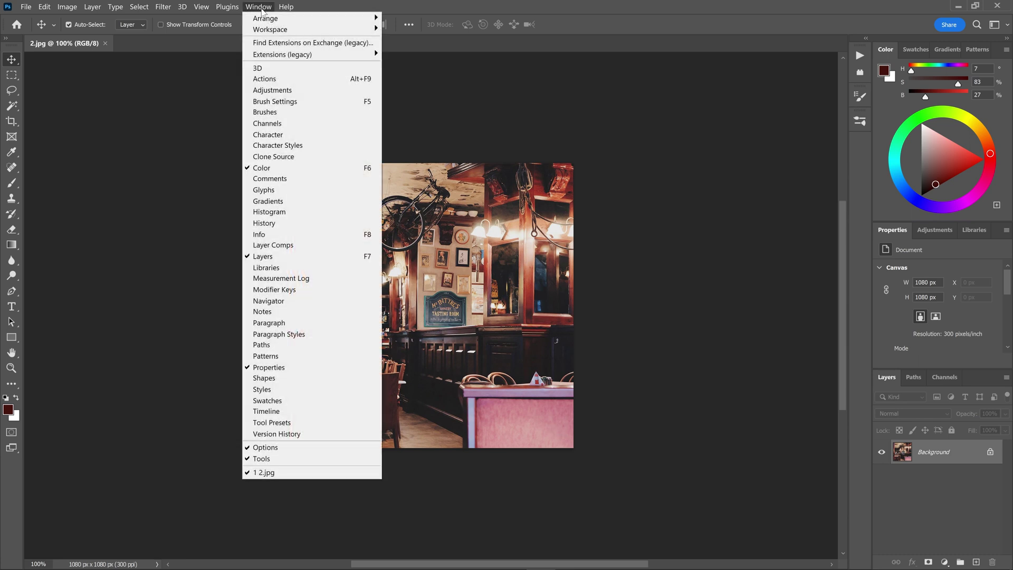
left_click(283, 79)
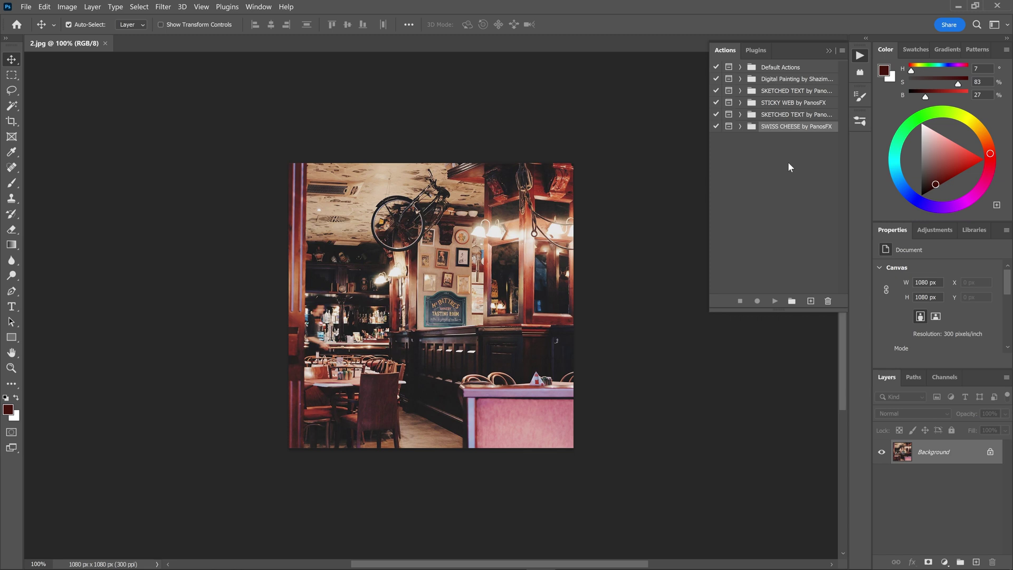
left_click(791, 304)
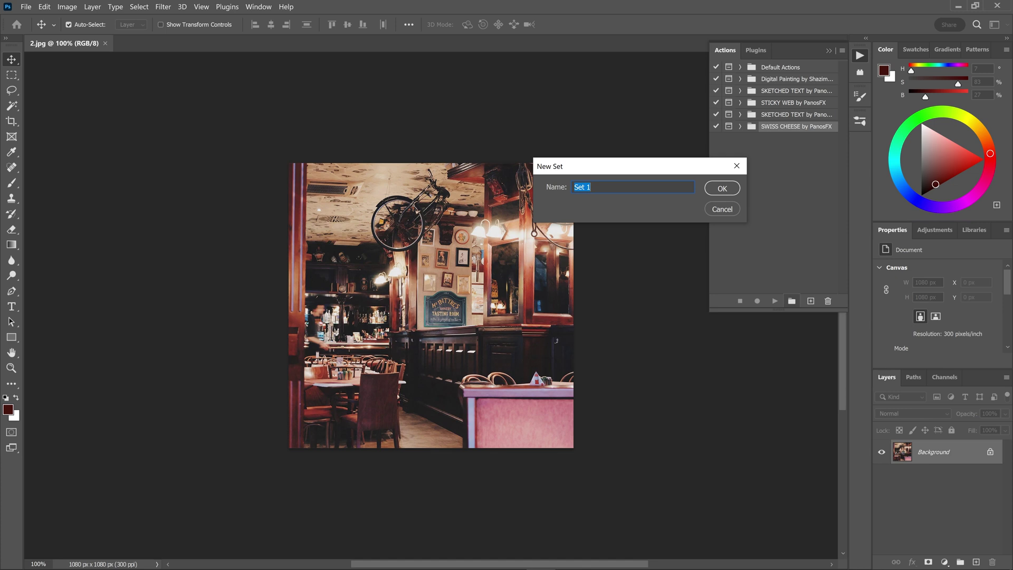
Create set Kahveci with Action 1, no function key or colour, and start recording.
type("Kah")
type("veci")
left_click(723, 188)
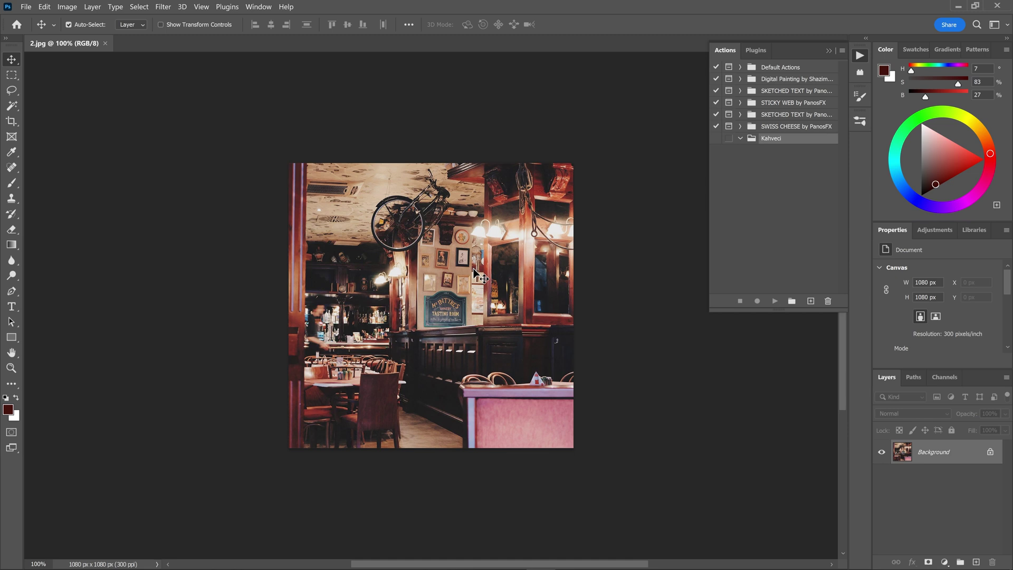
left_click(810, 302)
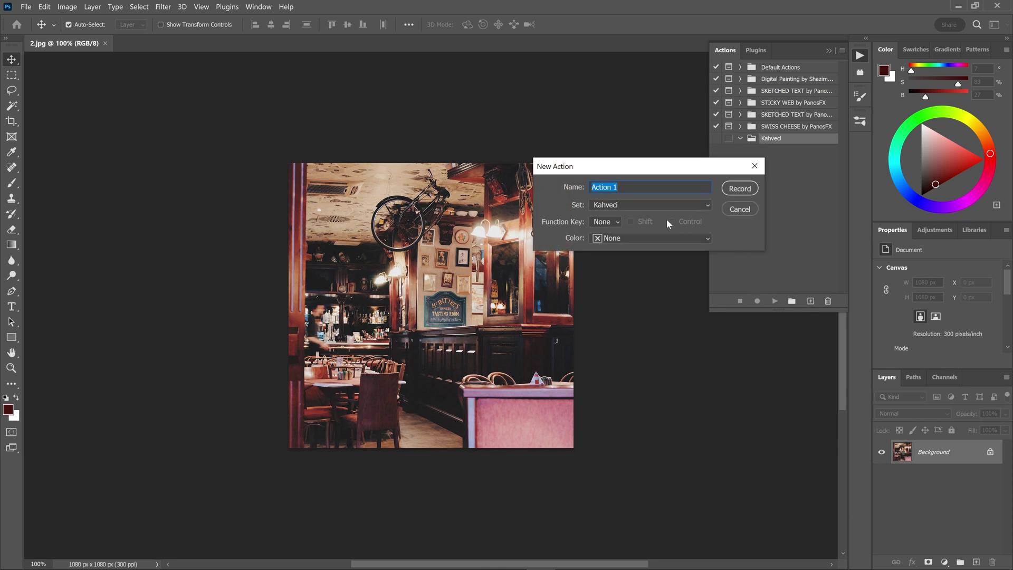
key("Tab")
left_click(617, 222)
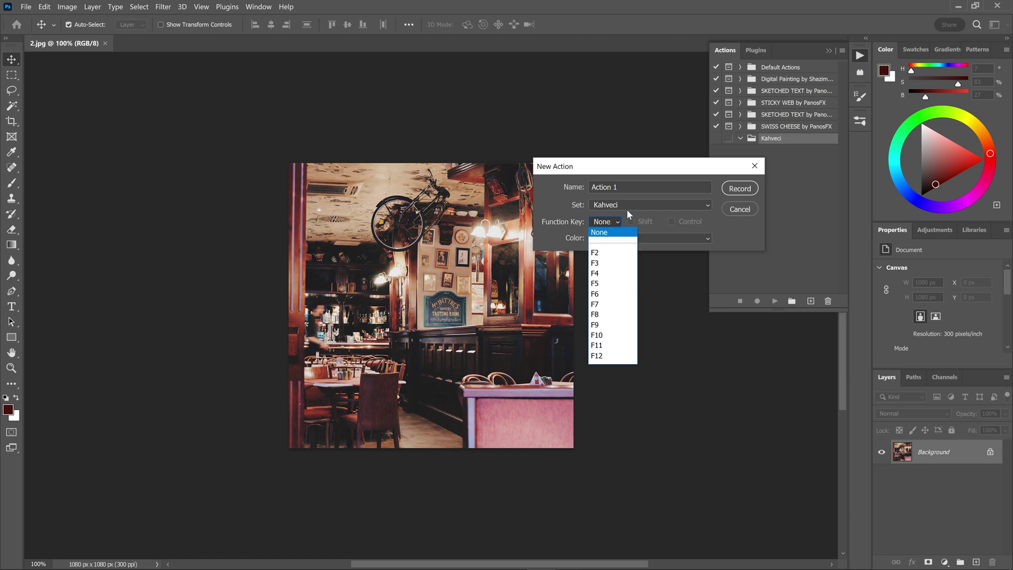
left_click(627, 210)
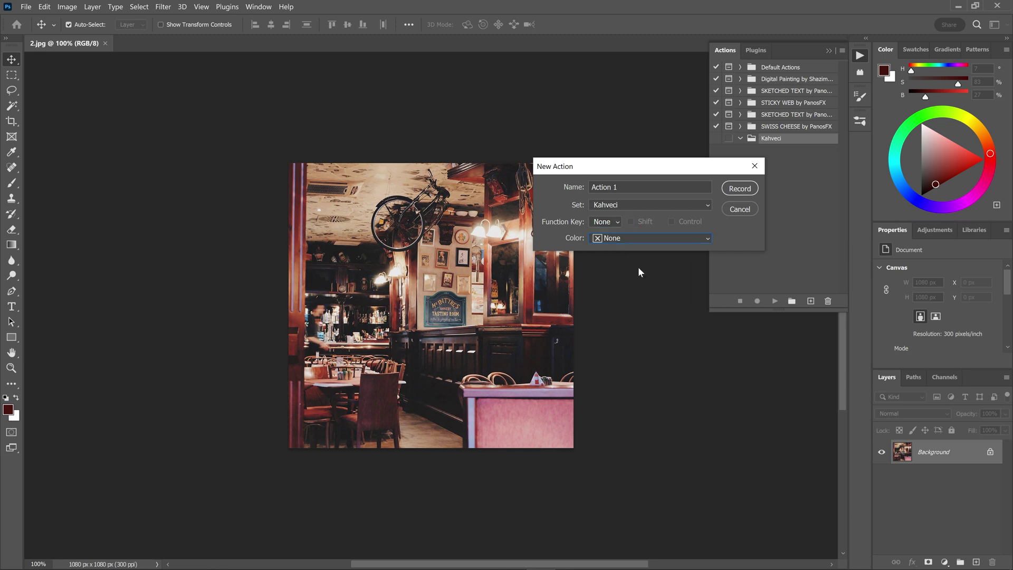
left_click(641, 239)
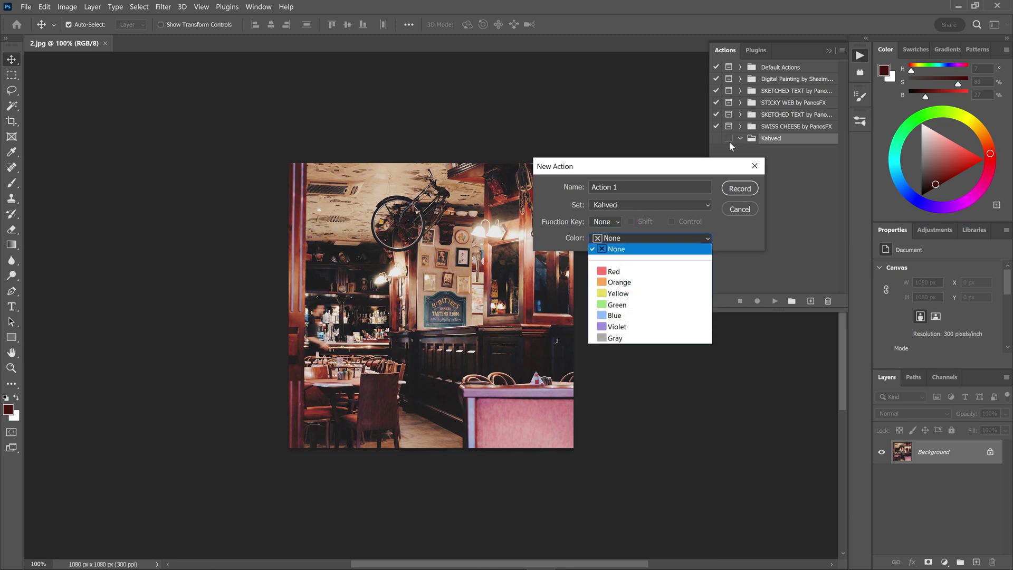
left_click(737, 260)
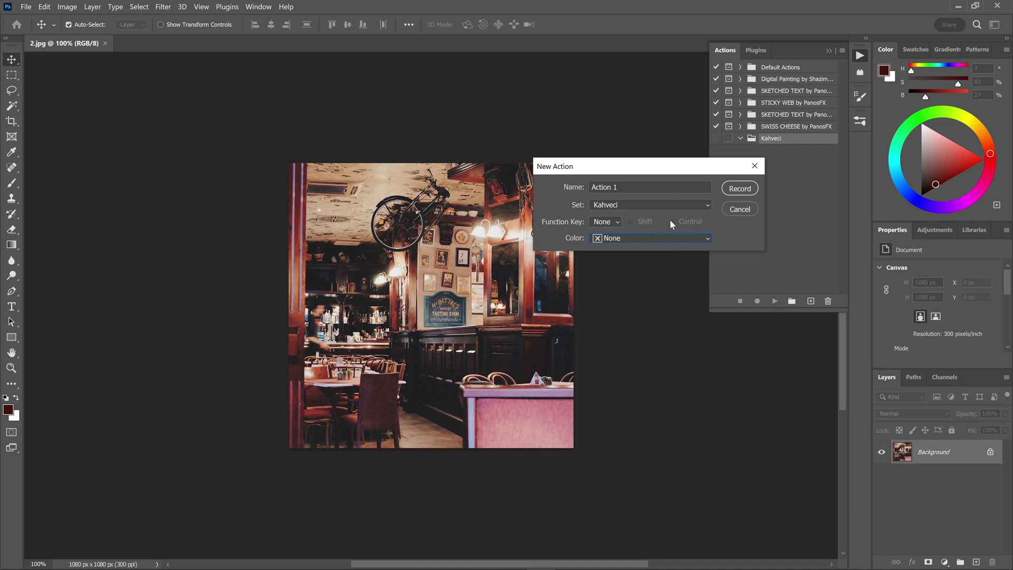
left_click(741, 190)
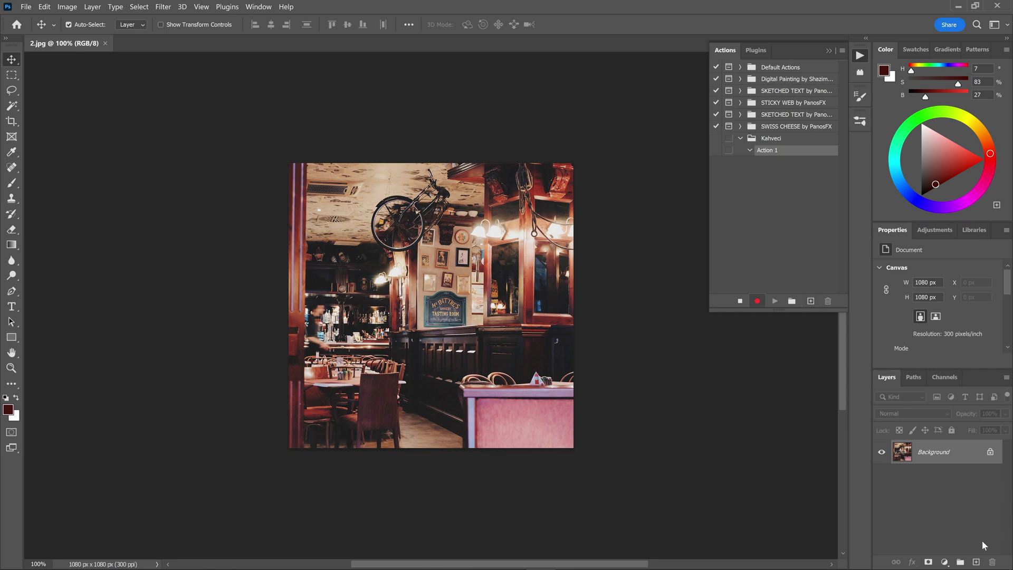
Add a new layer, unlock Background, and scale the photo to 1003 px, centred.
left_click(975, 562)
left_click(928, 478)
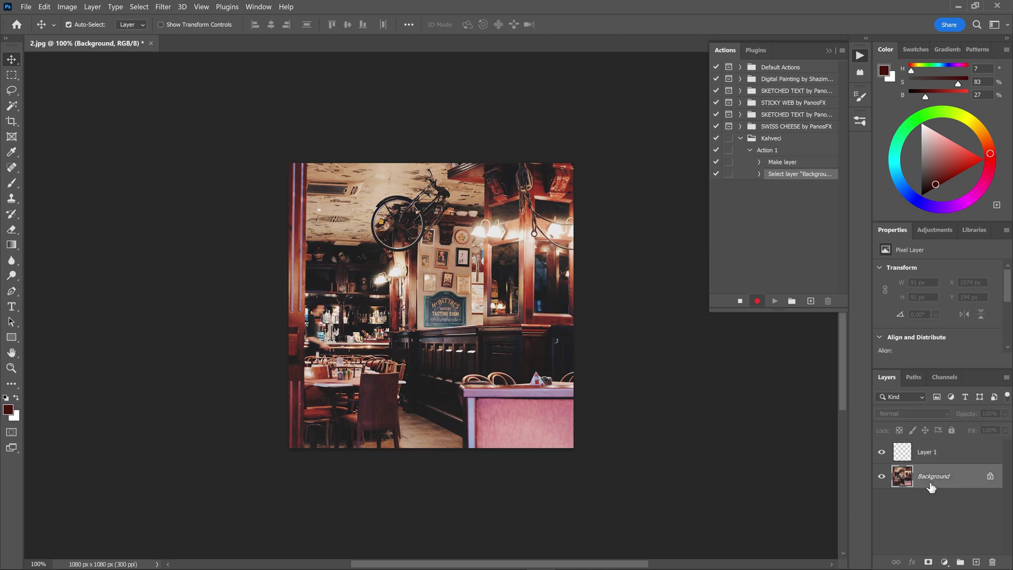
left_click(990, 477)
key("ctrl+t")
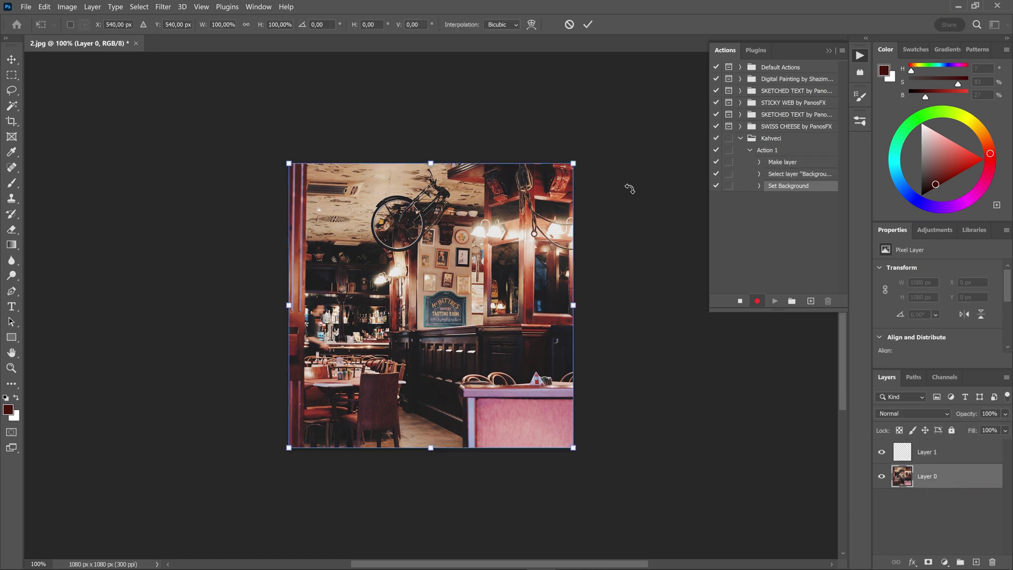
left_click_drag(573, 162, 552, 182)
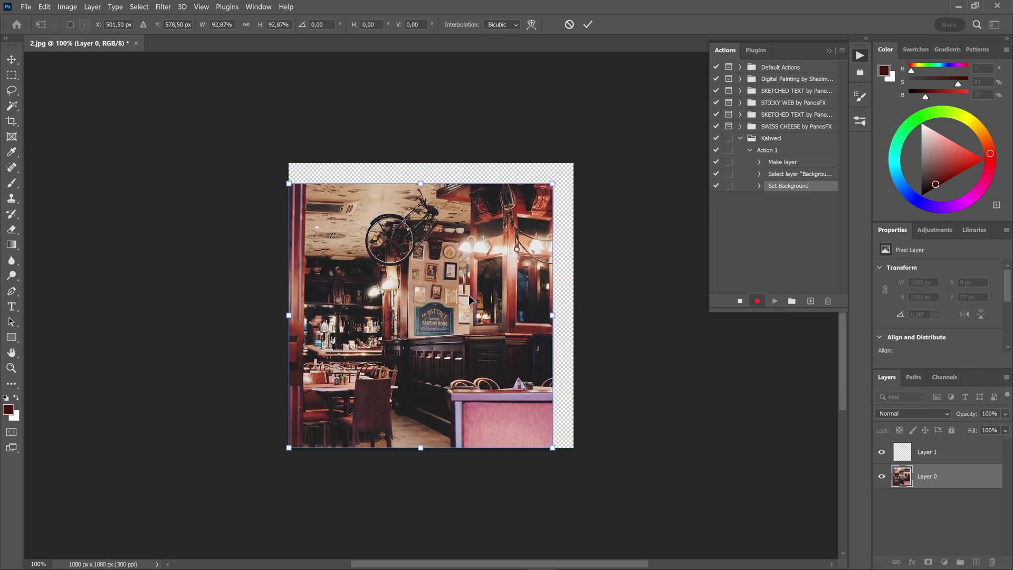
left_click_drag(473, 292, 494, 272)
key("Return")
Move Layer 1 below the photo and rename it 'arka palan'.
left_click_drag(908, 451, 922, 478)
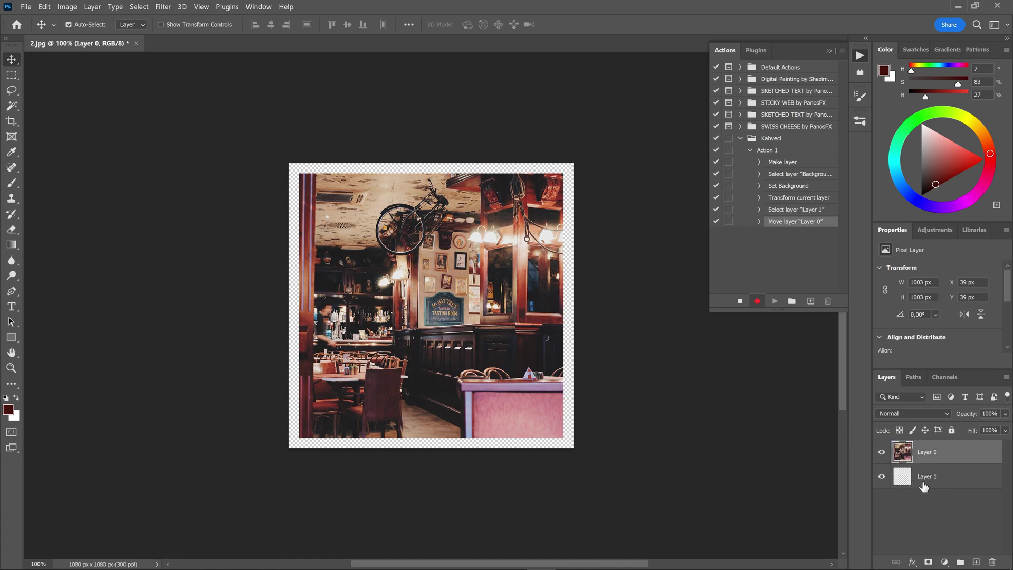
double_click(927, 476)
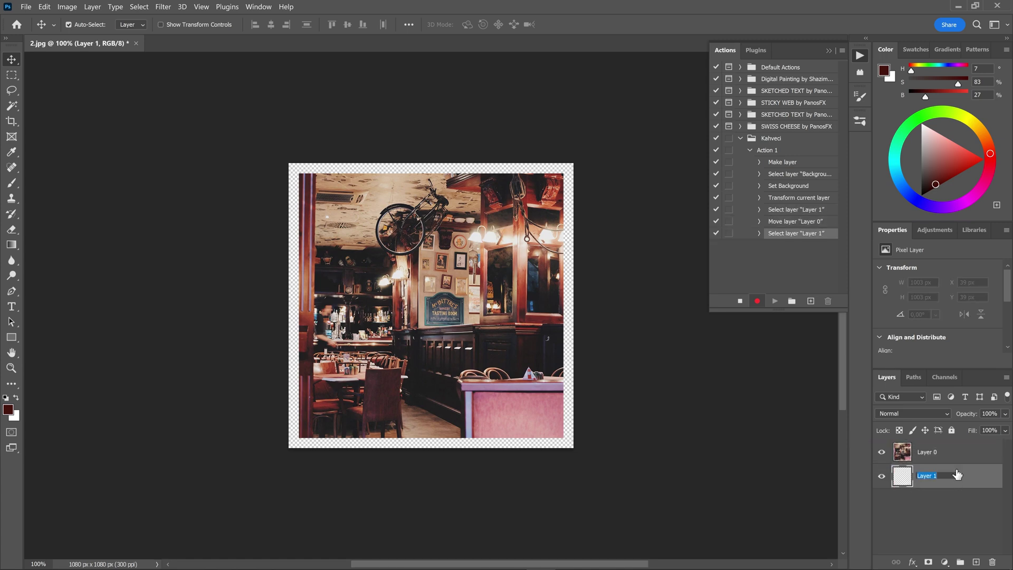
type("arka palan")
key("Return")
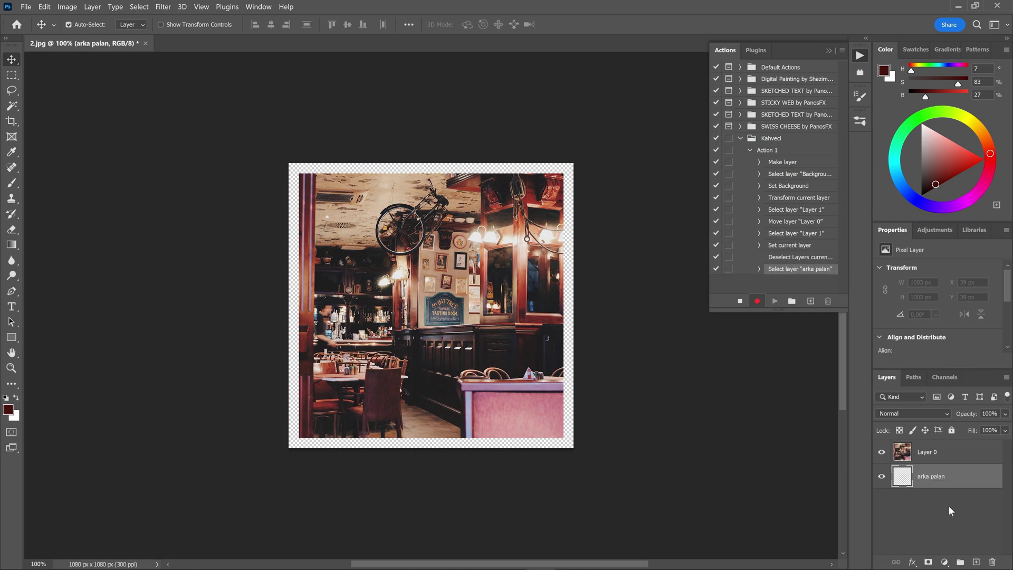
Give arka palan a white (ffffff) Solid Color fill, then reselect the photo layer.
left_click(944, 561)
left_click(934, 351)
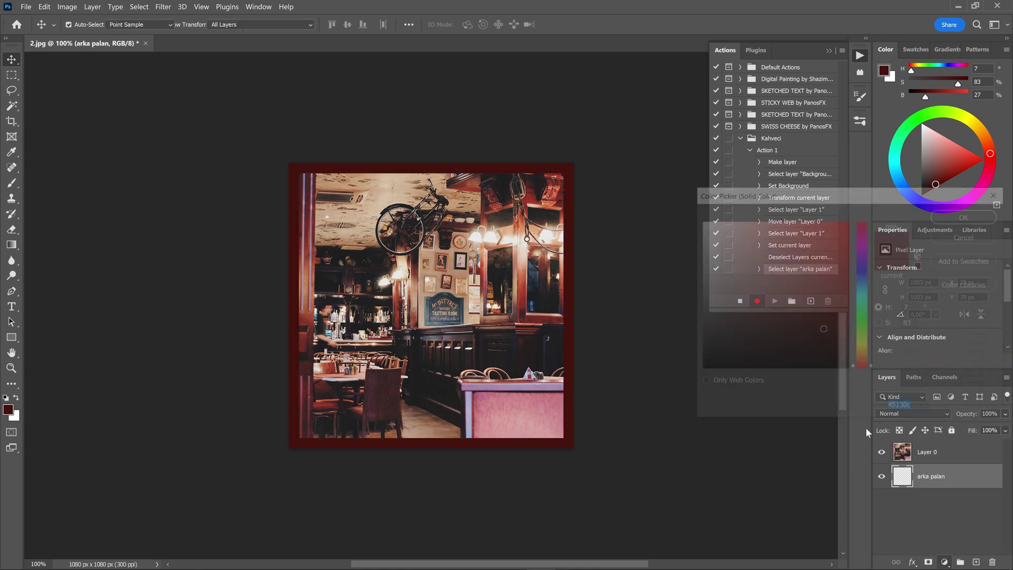
type("ffffff")
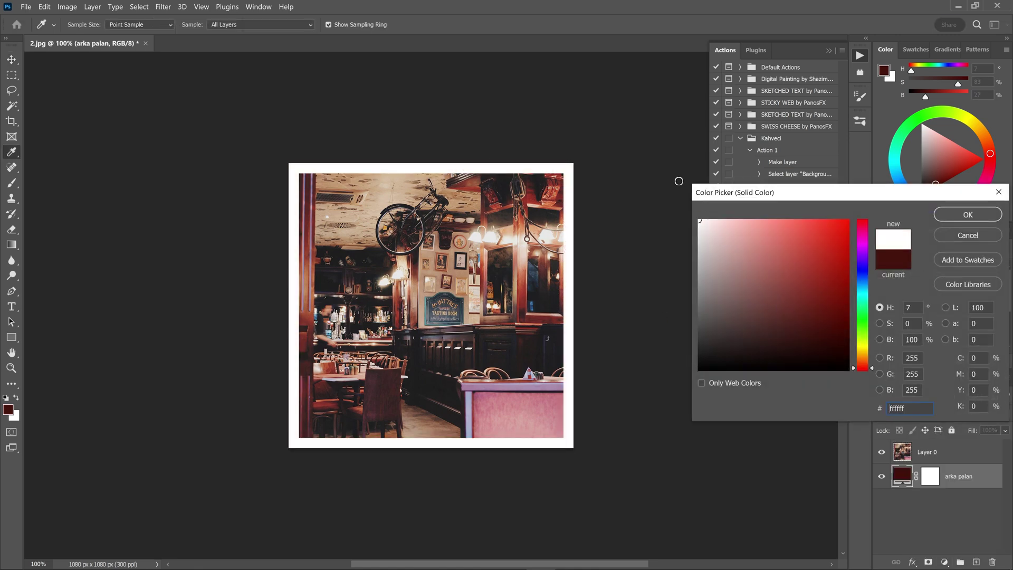
left_click_drag(951, 195, 824, 173)
left_click(835, 197)
key("v")
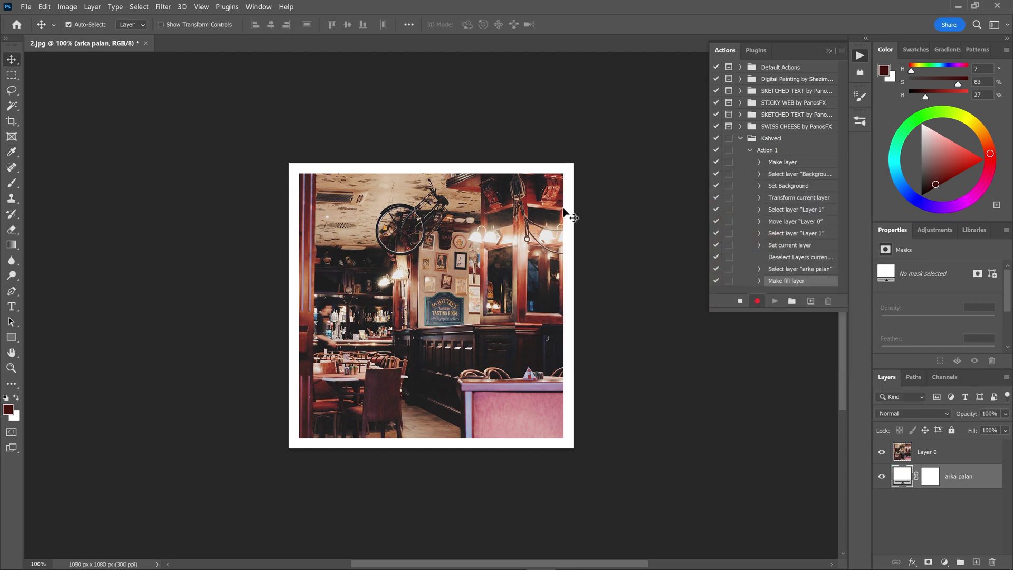
left_click(505, 279)
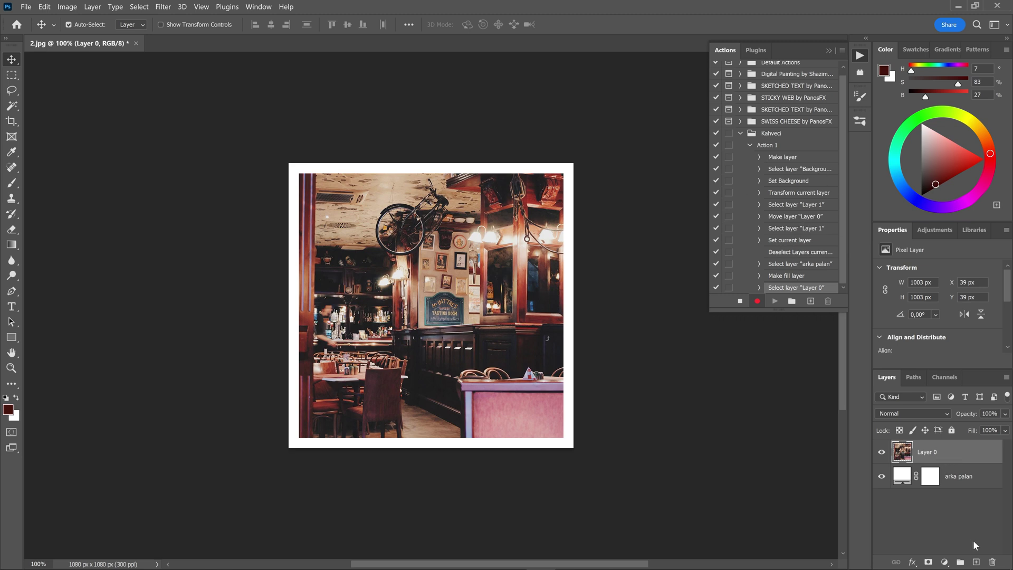
On a new layer, draw a no-fill rectangle over the photo with a thicker stroke.
left_click(976, 563)
key("u")
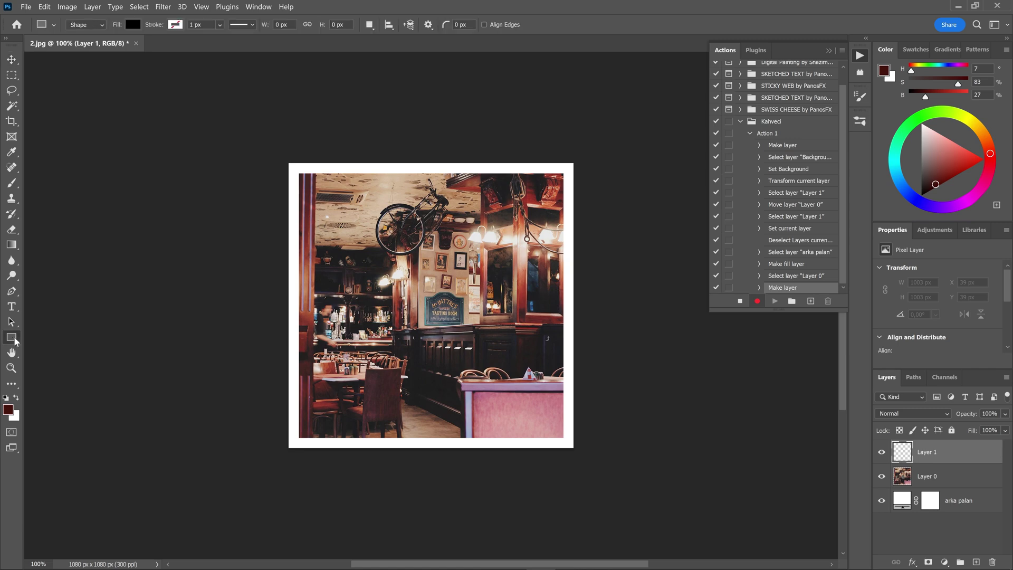
left_click_drag(299, 174, 563, 439)
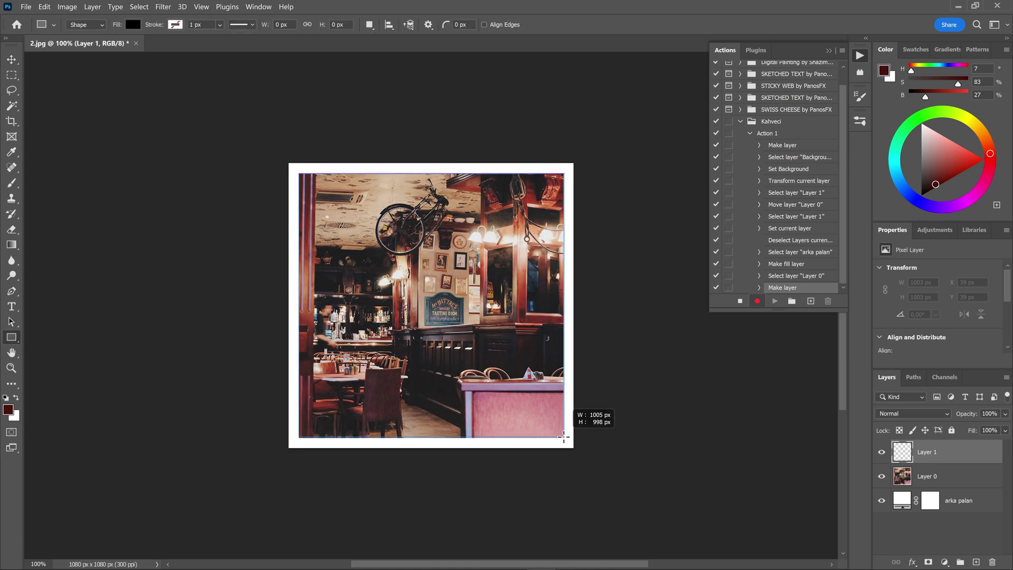
left_click(133, 24)
left_click(64, 47)
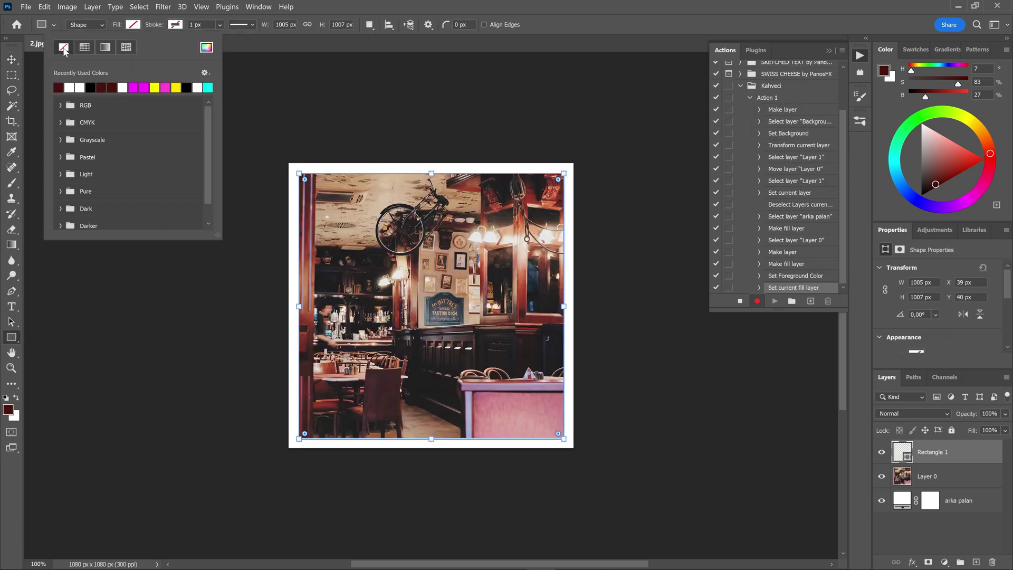
left_click(219, 24)
left_click_drag(218, 37, 230, 38)
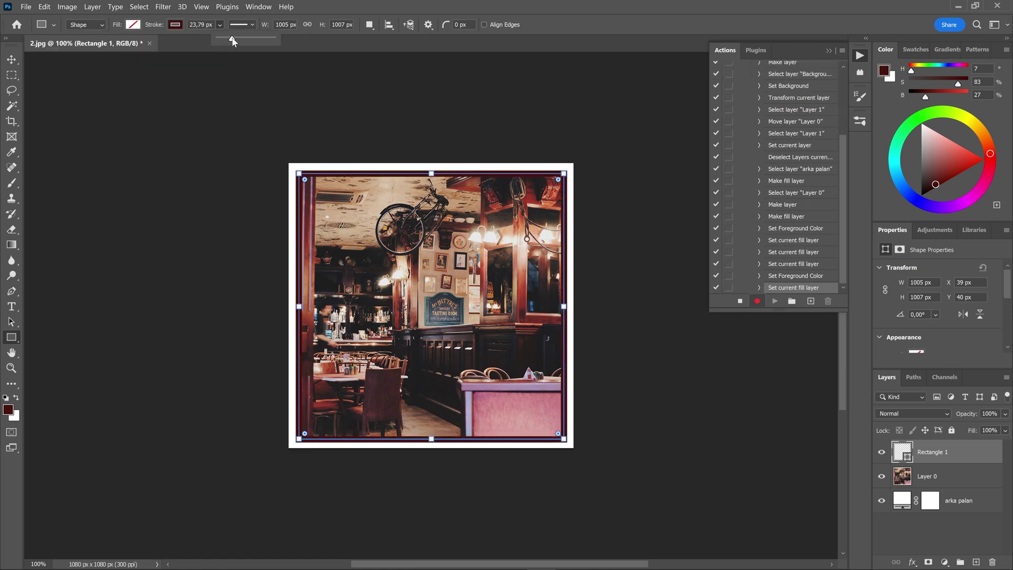
Select Layer 0 and draw a 997 × 159 px banner rectangle along the bottom.
key("v")
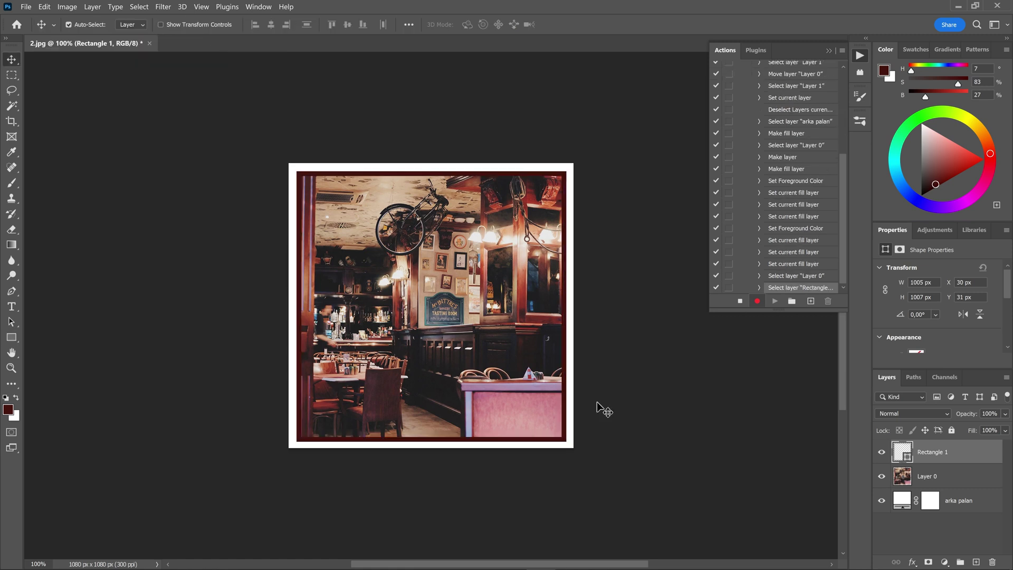
left_click(928, 481)
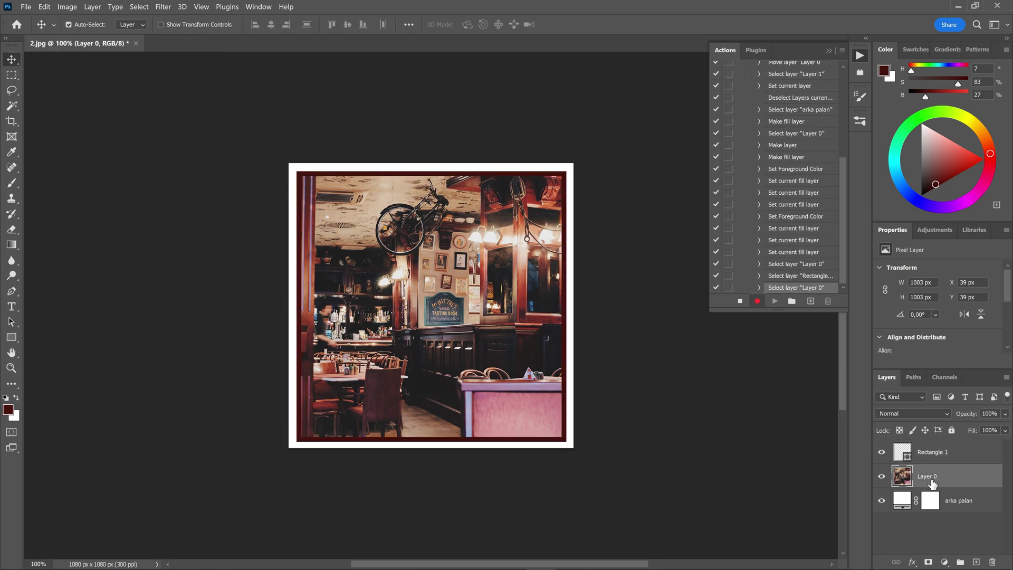
left_click(11, 337)
left_click_drag(300, 394, 562, 435)
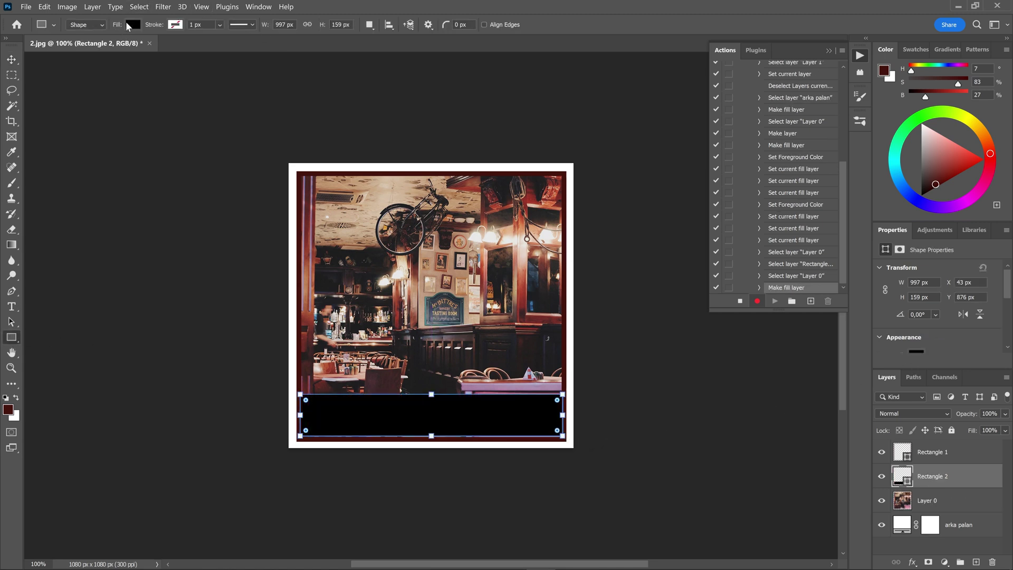
Make the bottom banner fill white.
left_click(132, 24)
left_click(76, 86)
key("v")
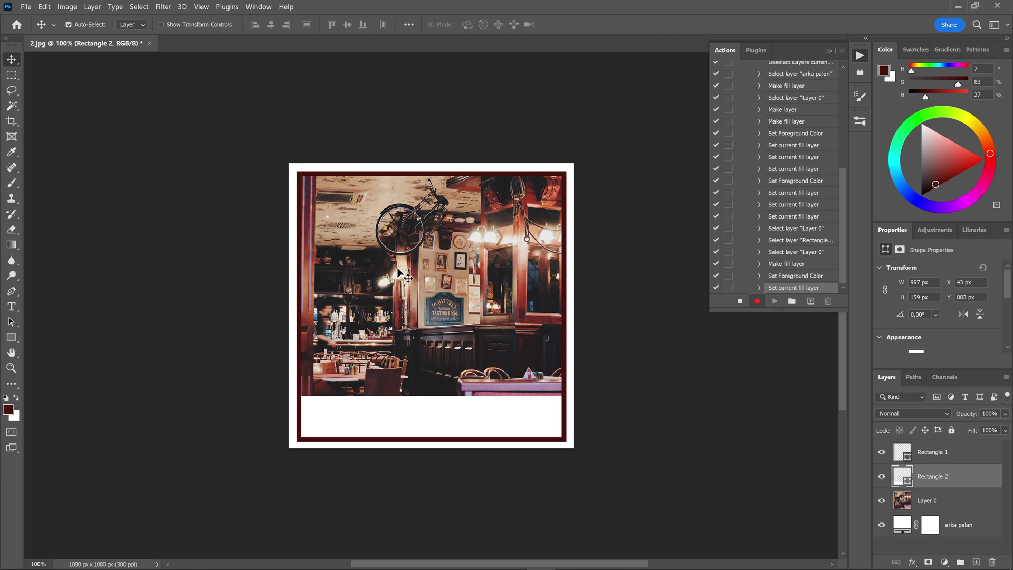
Draw a fully rounded 218 × 353 px white, strokeless shape, moved to bottom centre.
key("u")
left_click_drag(415, 338, 473, 431)
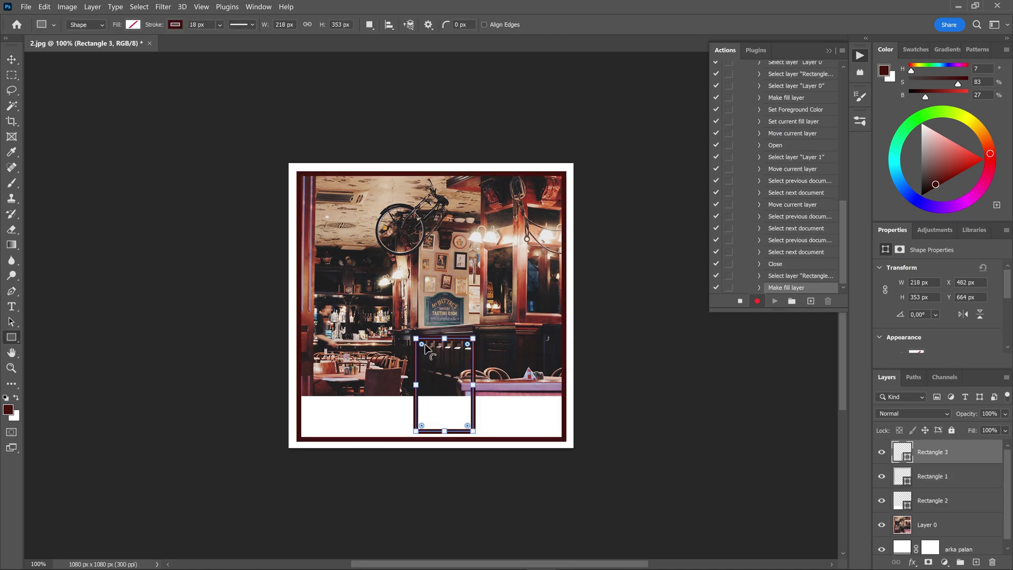
left_click_drag(422, 344, 452, 349)
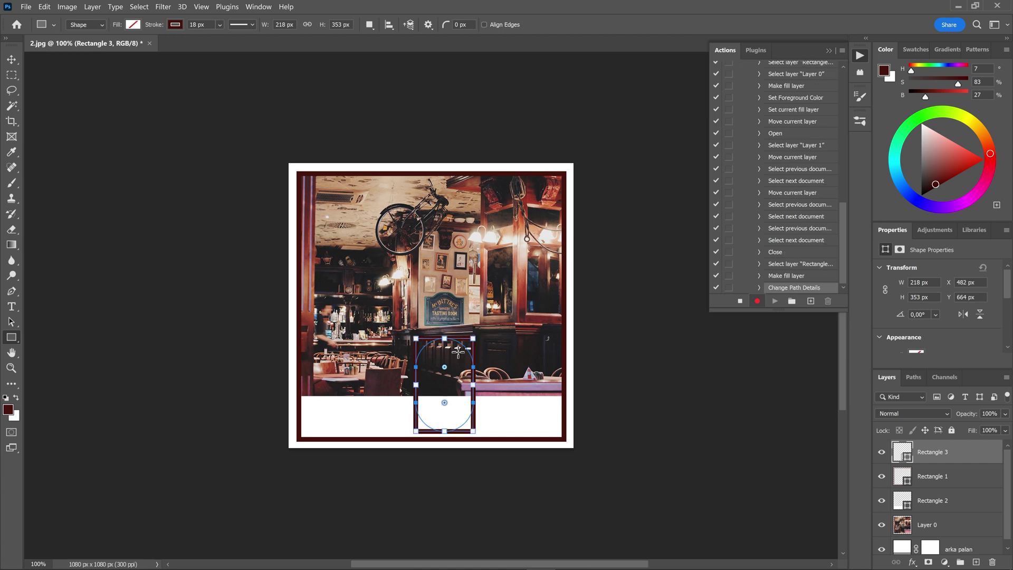
left_click(133, 24)
left_click(80, 87)
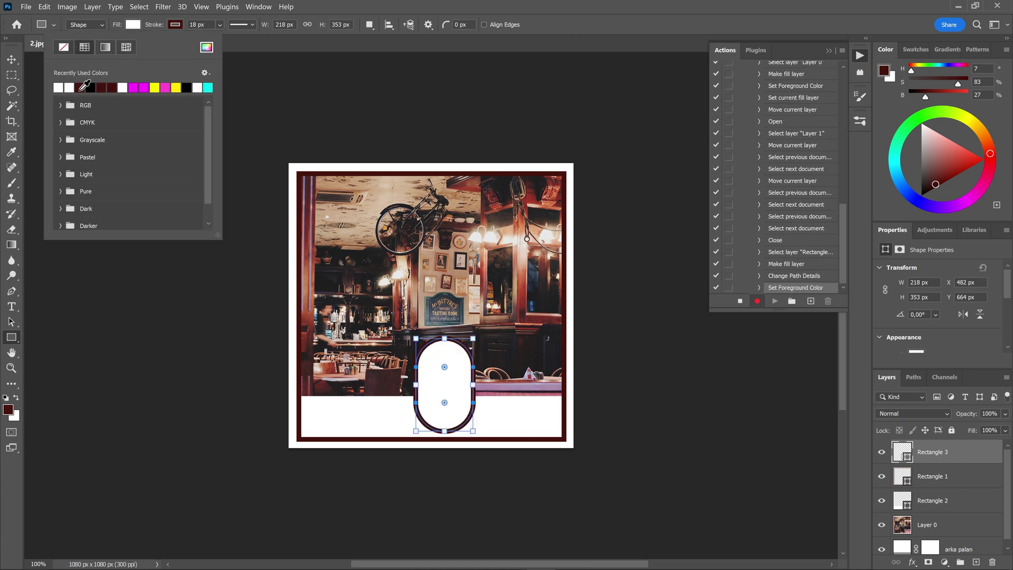
left_click(176, 24)
left_click(105, 47)
key("v")
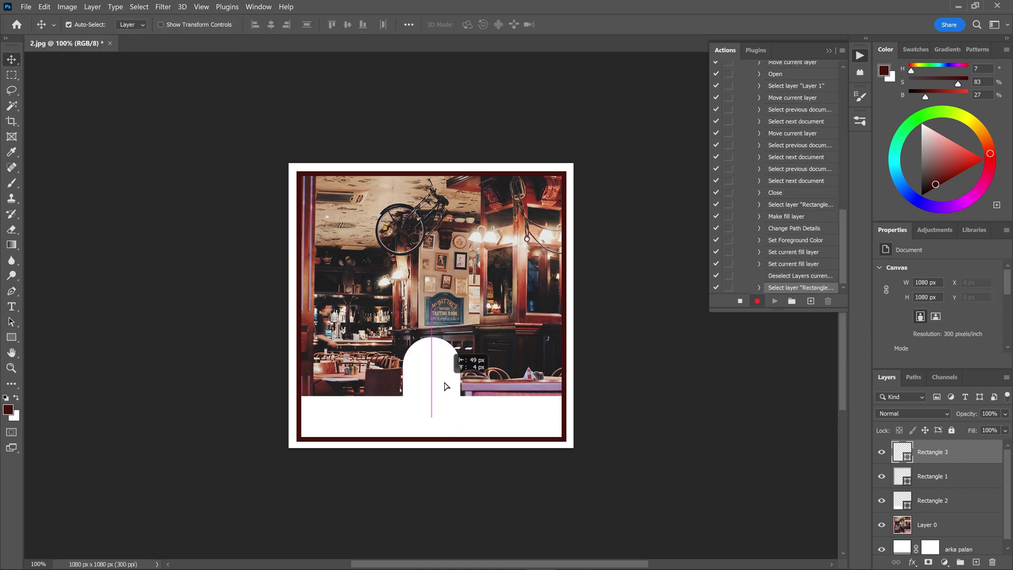
left_click_drag(443, 388, 431, 425)
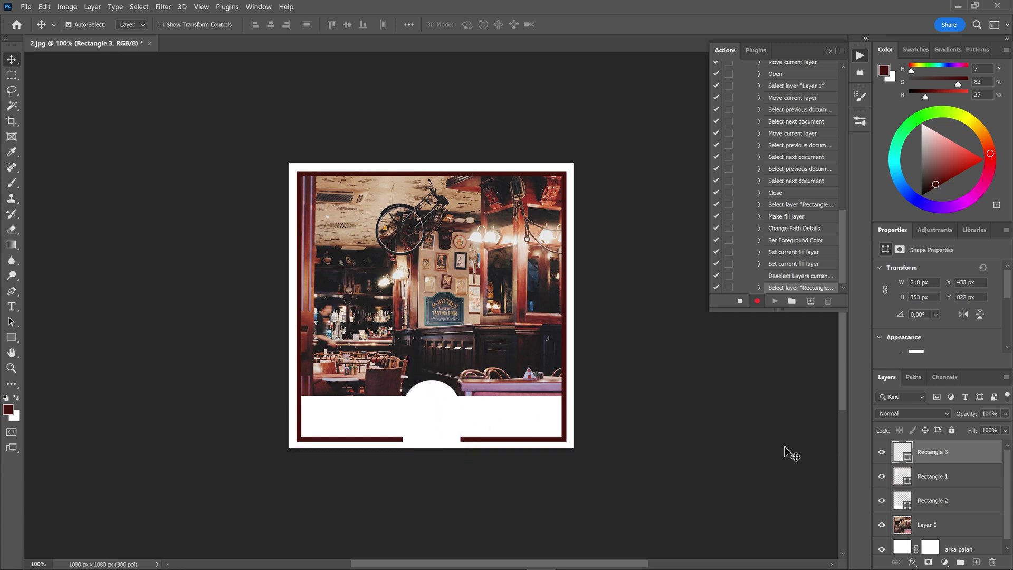
Add a drop shadow at 90% opacity and 16 px size to the rounded shape's layer.
right_click(902, 452)
left_click(902, 227)
left_click_drag(310, 64, 671, 63)
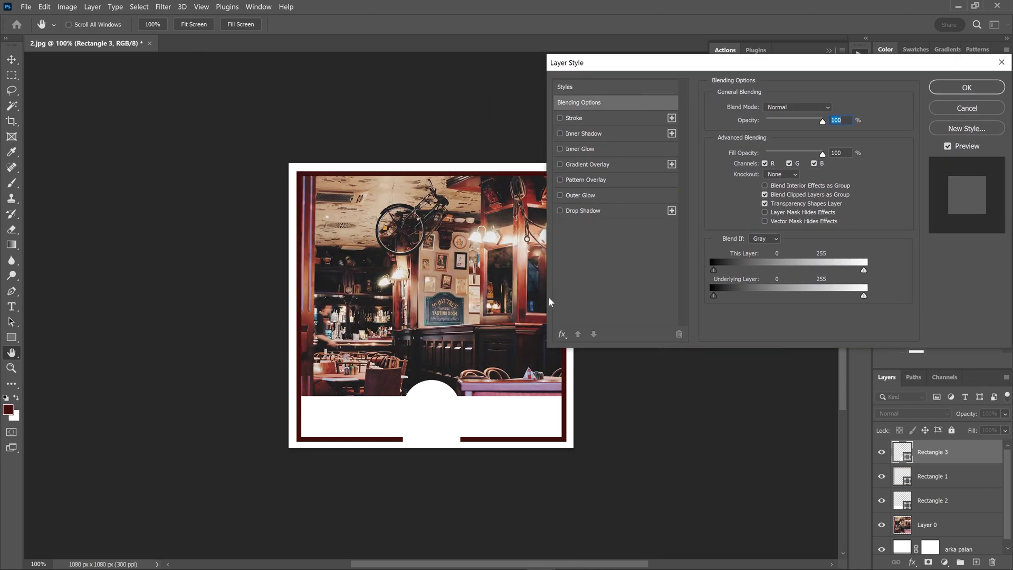
left_click(560, 210)
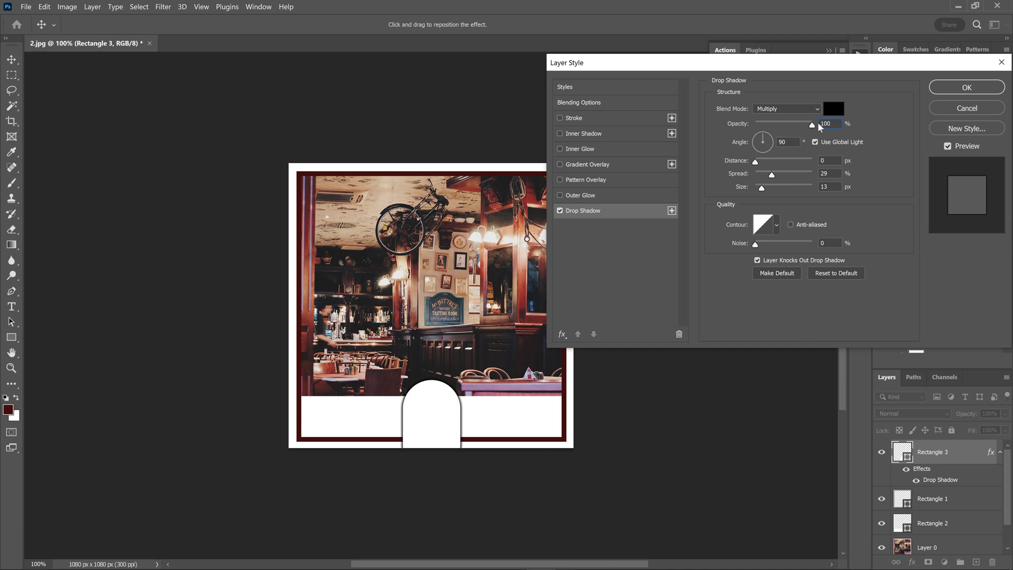
left_click_drag(812, 125, 806, 126)
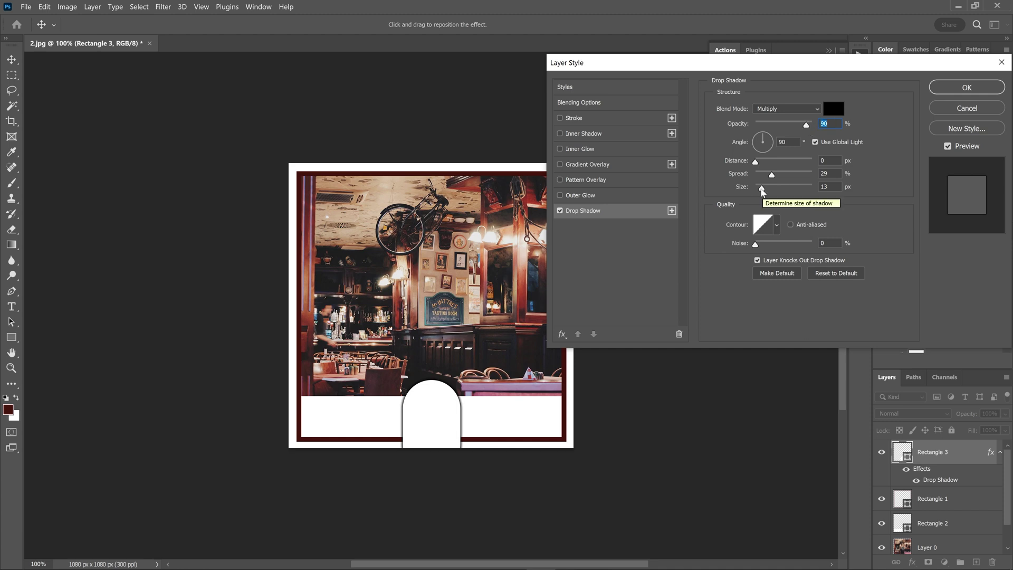
left_click_drag(761, 189, 763, 191)
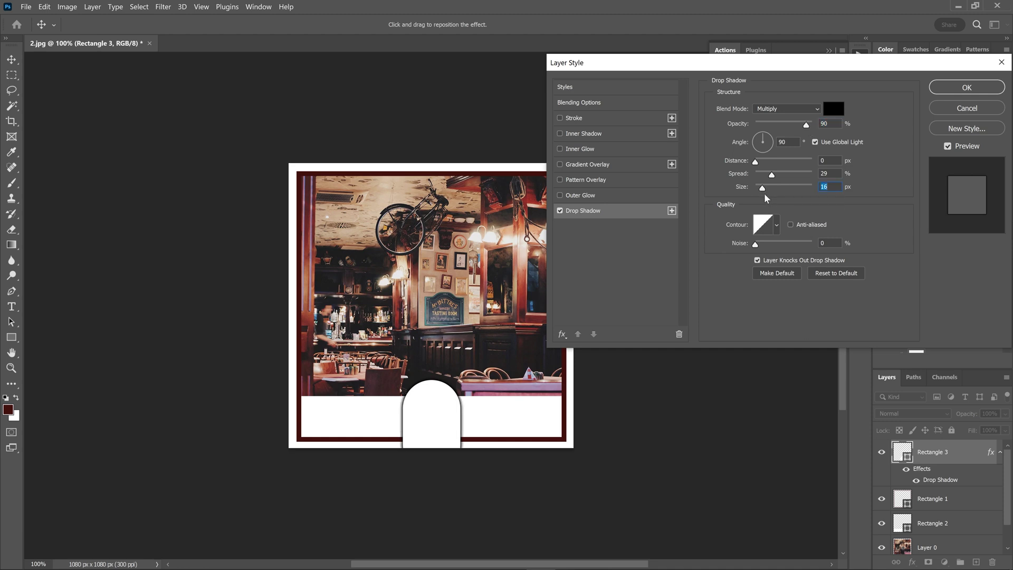
left_click(966, 87)
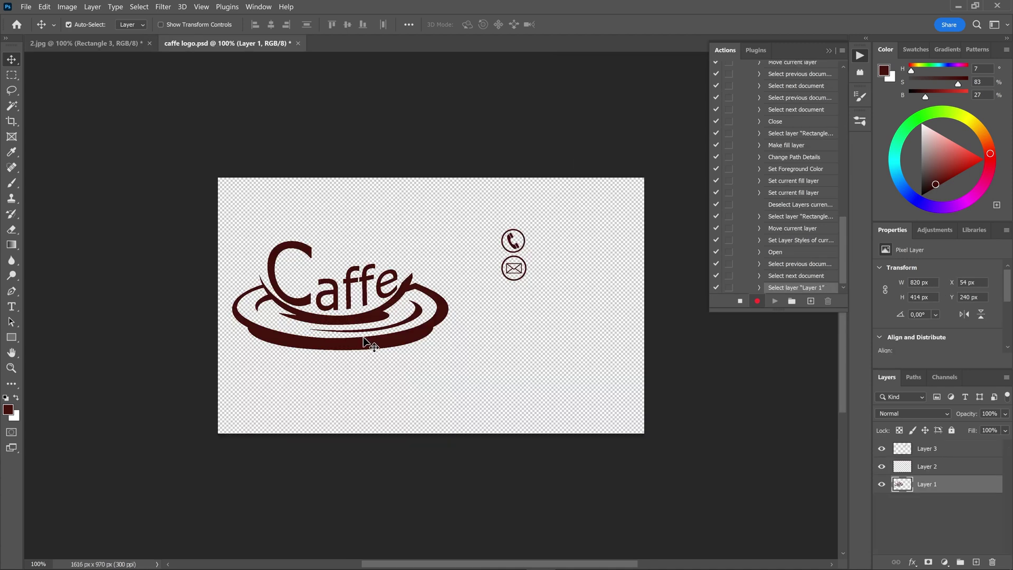
Bring the Caffe logo into 2.jpg and scale it into the white arch.
left_click(368, 316)
key("ctrl+shift+Tab")
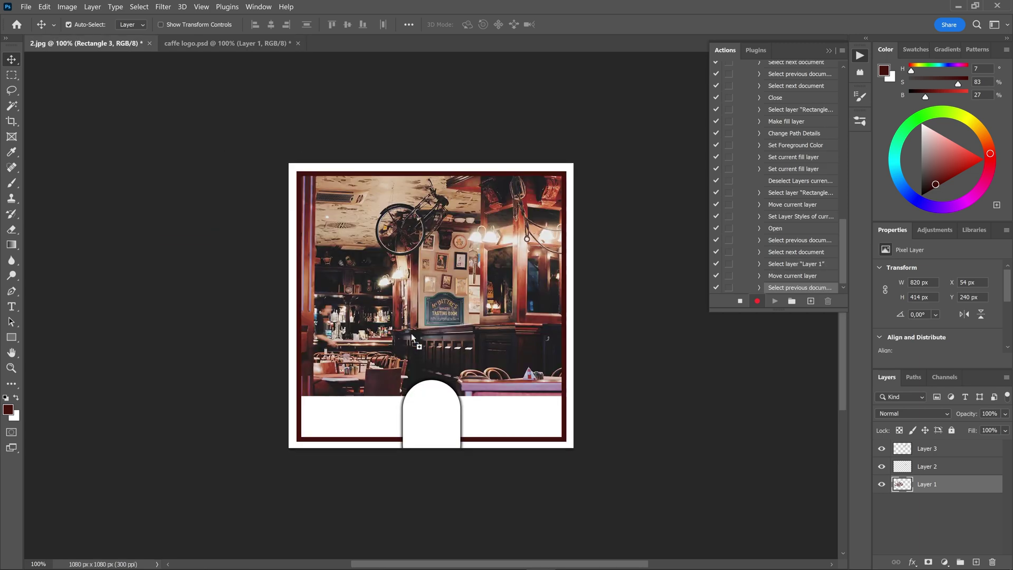
left_click_drag(443, 347, 444, 347)
key("ctrl+t")
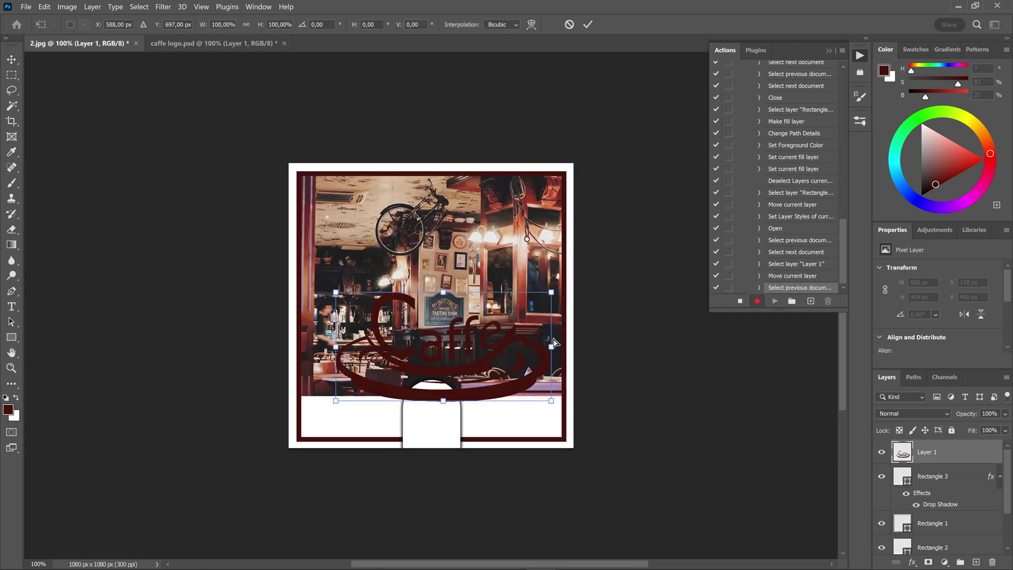
mouse_move(551, 286)
left_mouse_down()
mouse_move(381, 372)
mouse_move(434, 416)
left_mouse_up()
key("Return")
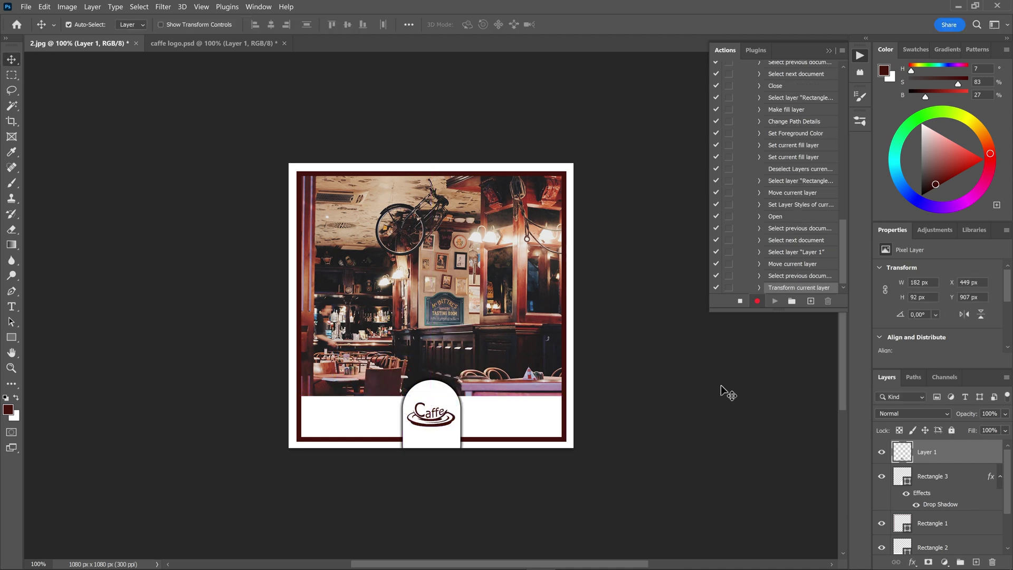
key("z")
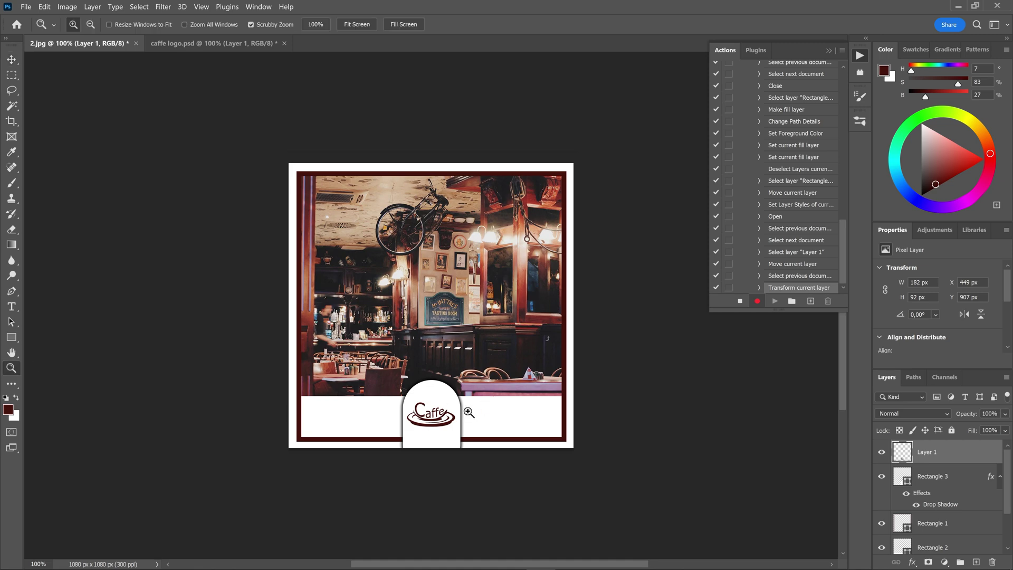
left_click_drag(470, 412, 475, 420)
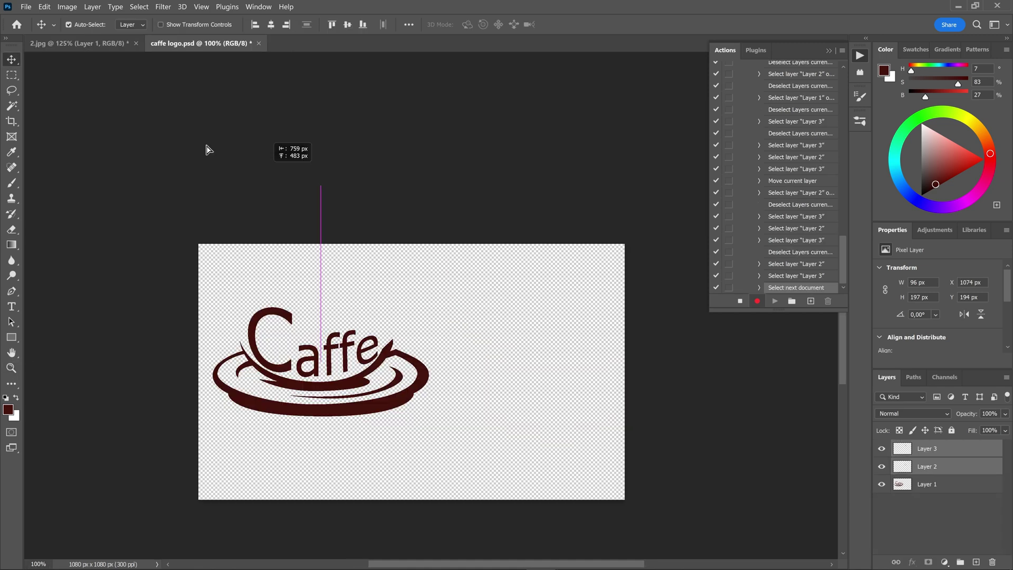
Add the phone and mail icons at about 70%, mail at the banner's right end.
left_click_drag(499, 318, 82, 47)
left_click_drag(491, 391, 533, 416)
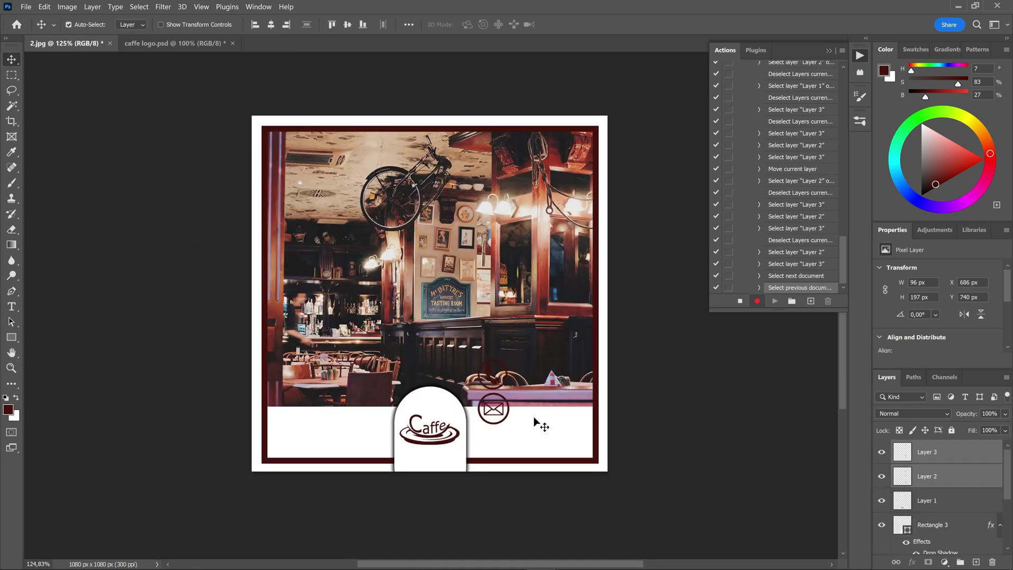
key("ctrl+t")
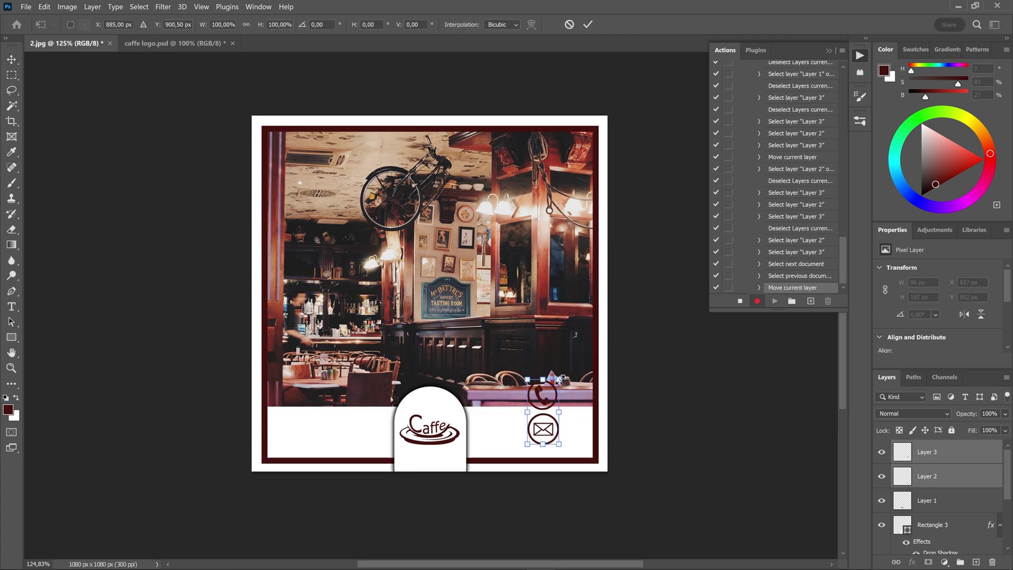
mouse_move(559, 379)
left_mouse_down()
mouse_move(548, 397)
mouse_move(284, 449)
left_mouse_up()
key("Return")
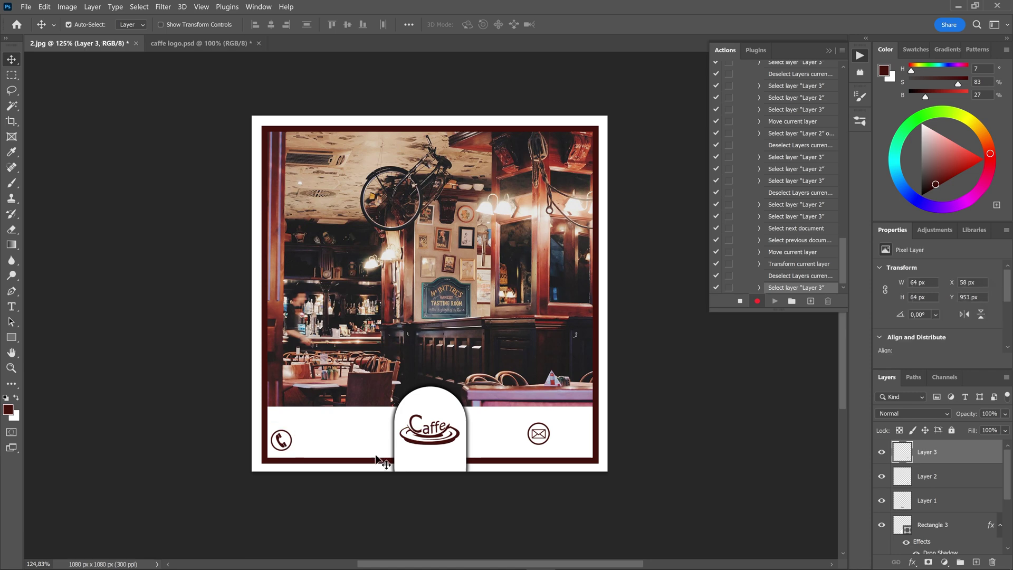
left_click(538, 435)
key("ctrl+t")
left_click_drag(540, 435, 580, 434)
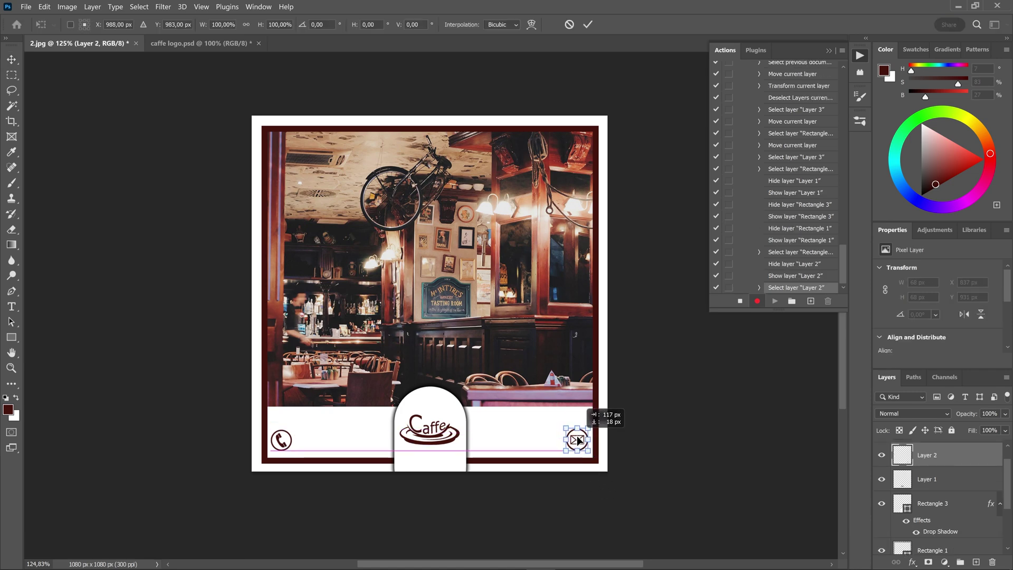
key("Return")
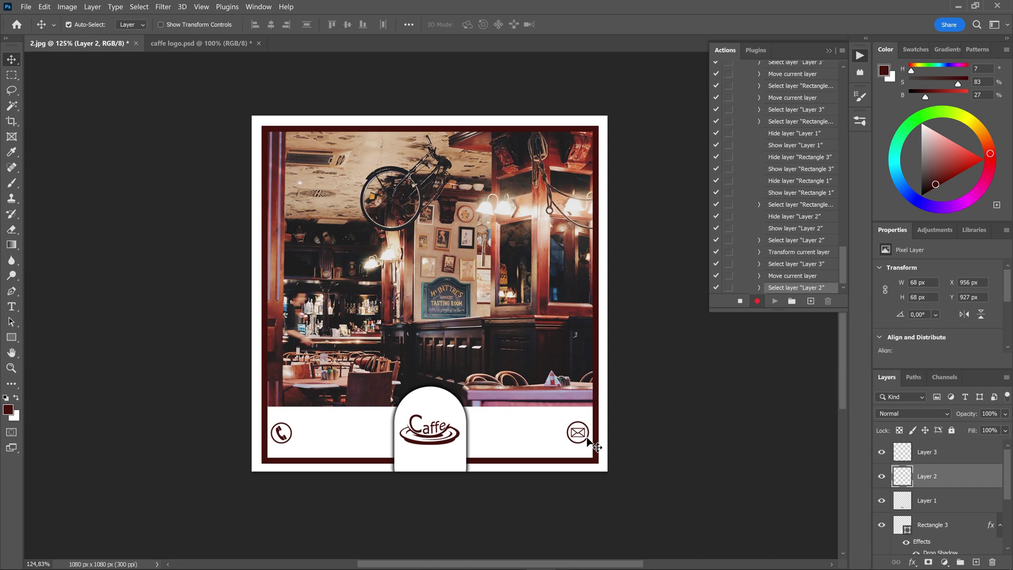
Close caffe logo.psd without saving changes.
key("ctrl+Tab")
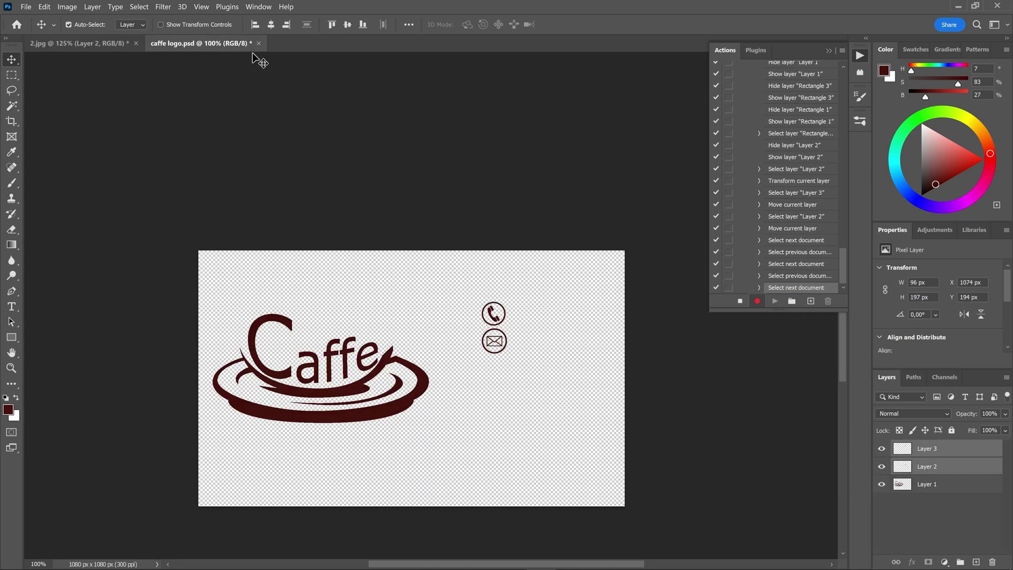
left_click(258, 43)
left_click(529, 228)
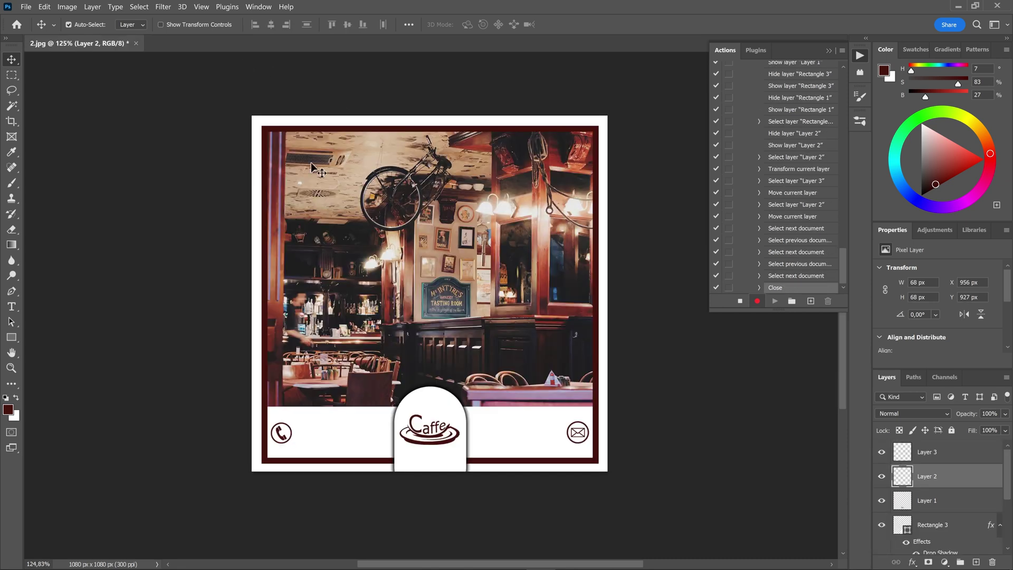
left_click(26, 7)
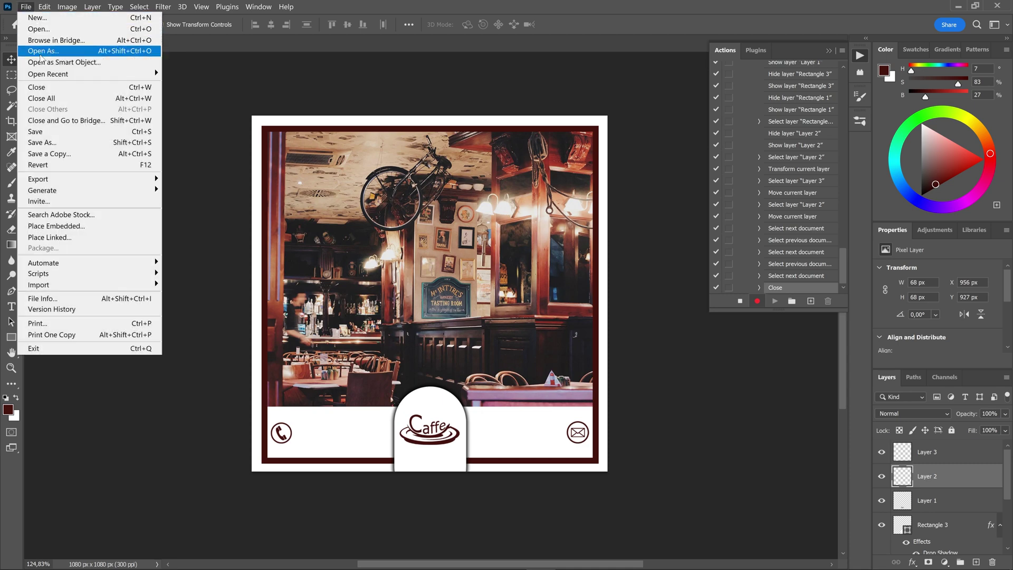
Save a copy as 2.jpg in fotolar 1, replacing the original, with default JPEG options.
left_click(59, 153)
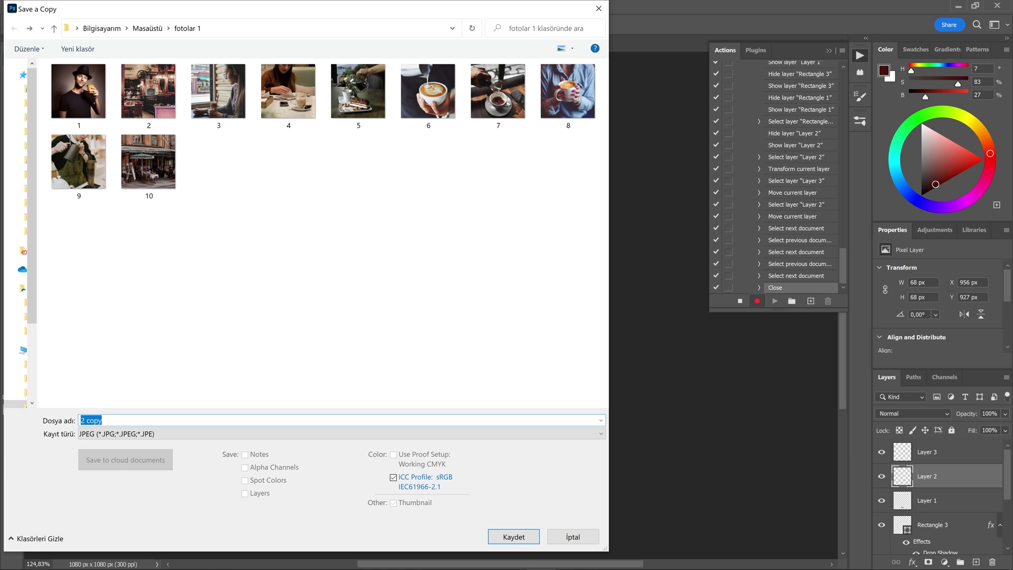
left_click(159, 102)
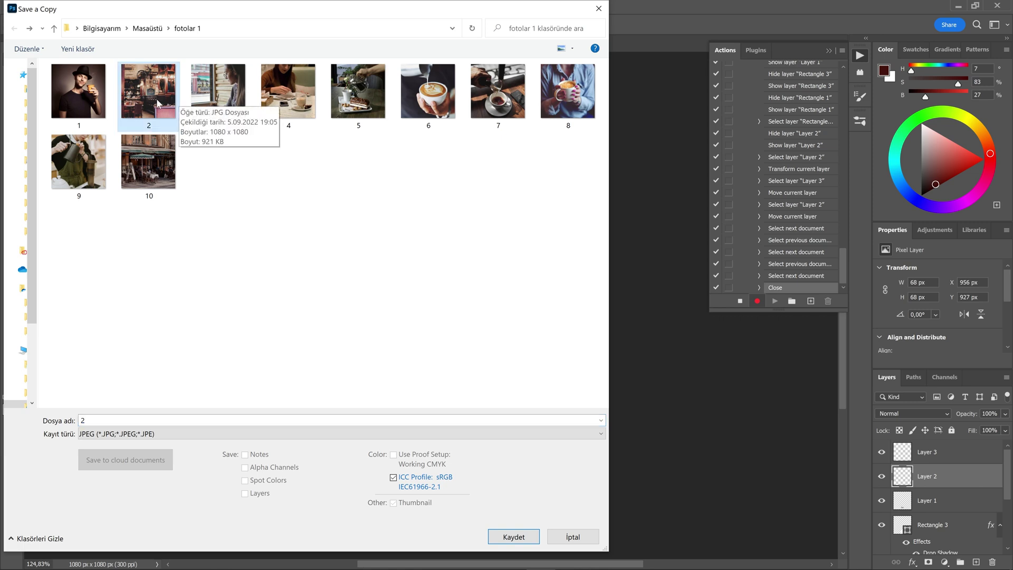
double_click(159, 103)
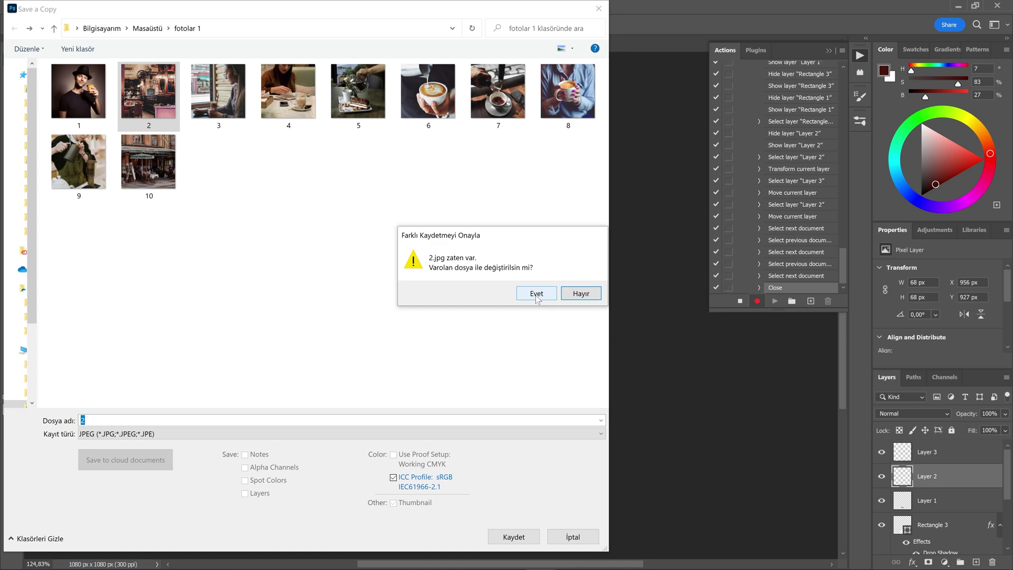
left_click(537, 294)
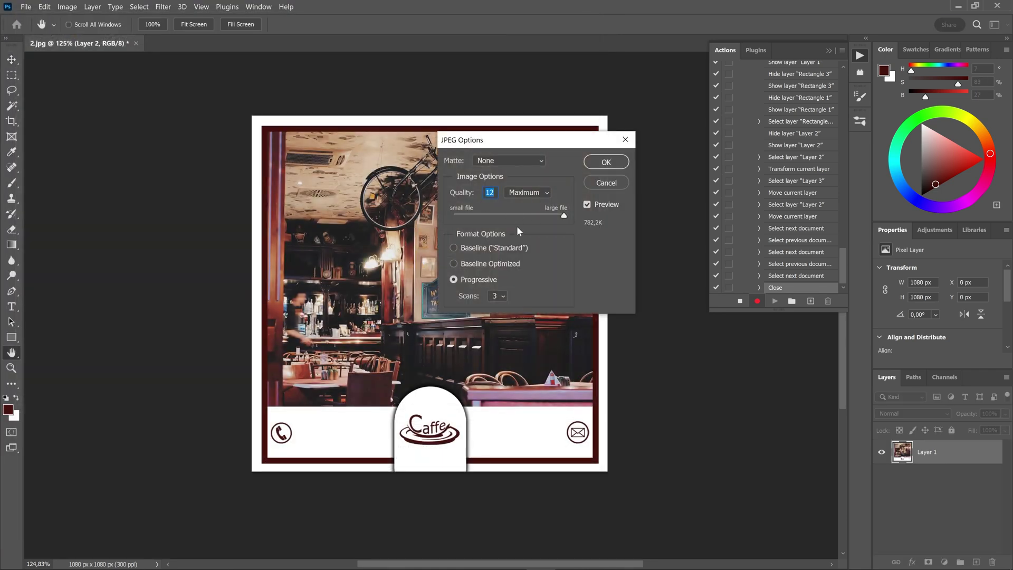
left_click(606, 161)
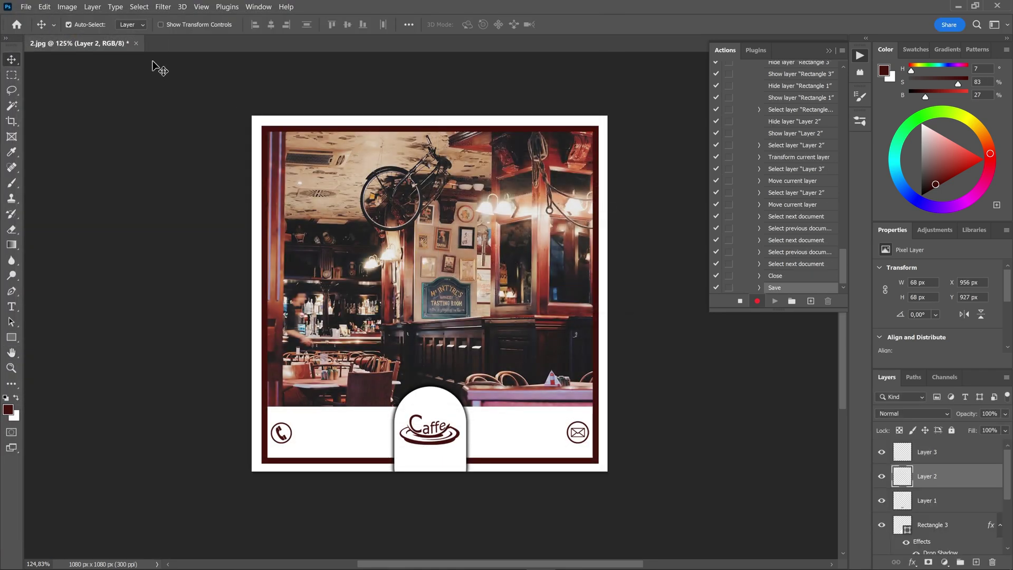
Close 2.jpg unsaved, preview the overwritten photo 2 from Explorer, then close the folder.
left_click(136, 44)
left_click(554, 229)
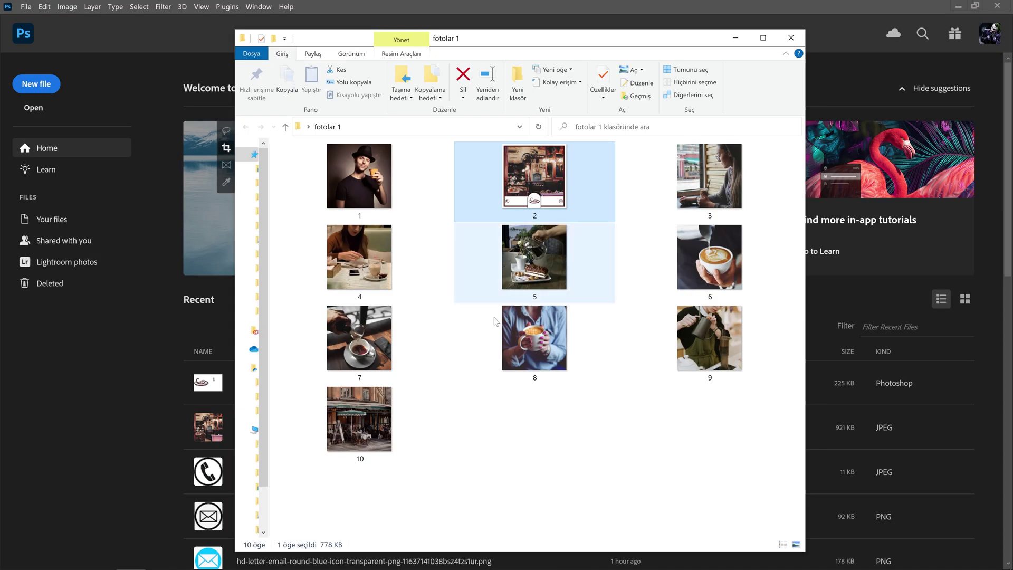
double_click(541, 196)
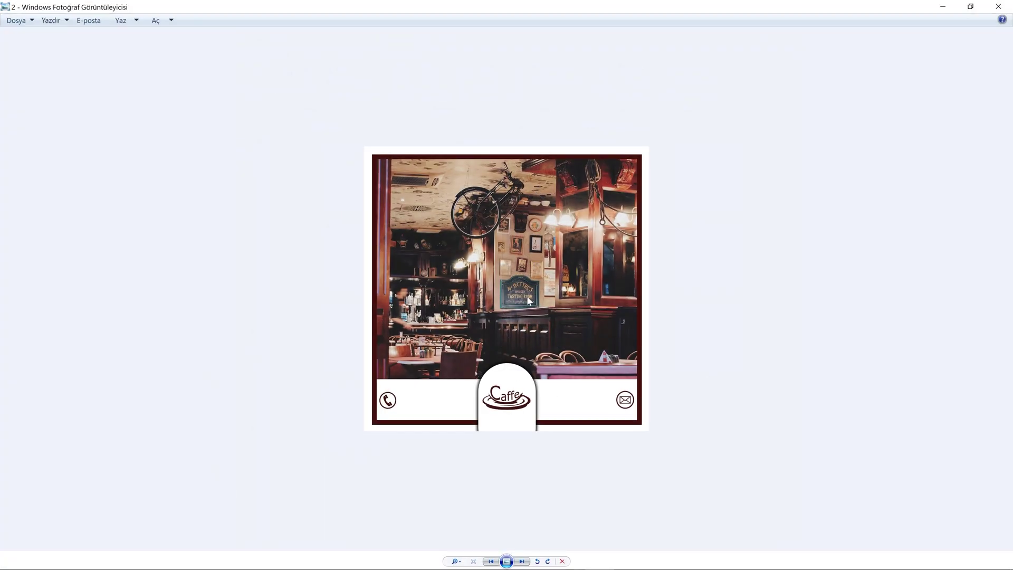
left_click(998, 6)
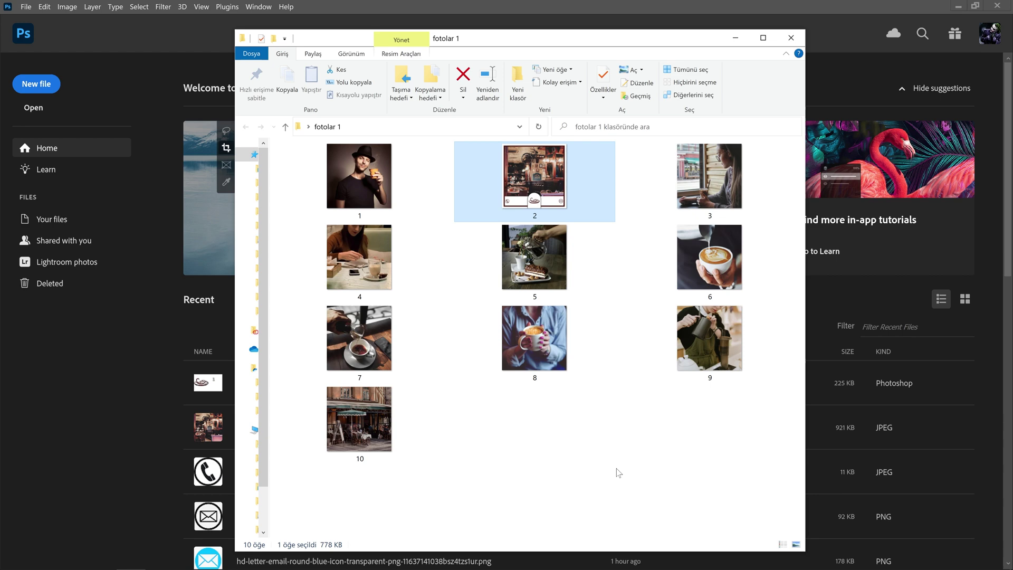
left_click(358, 28)
left_click(258, 6)
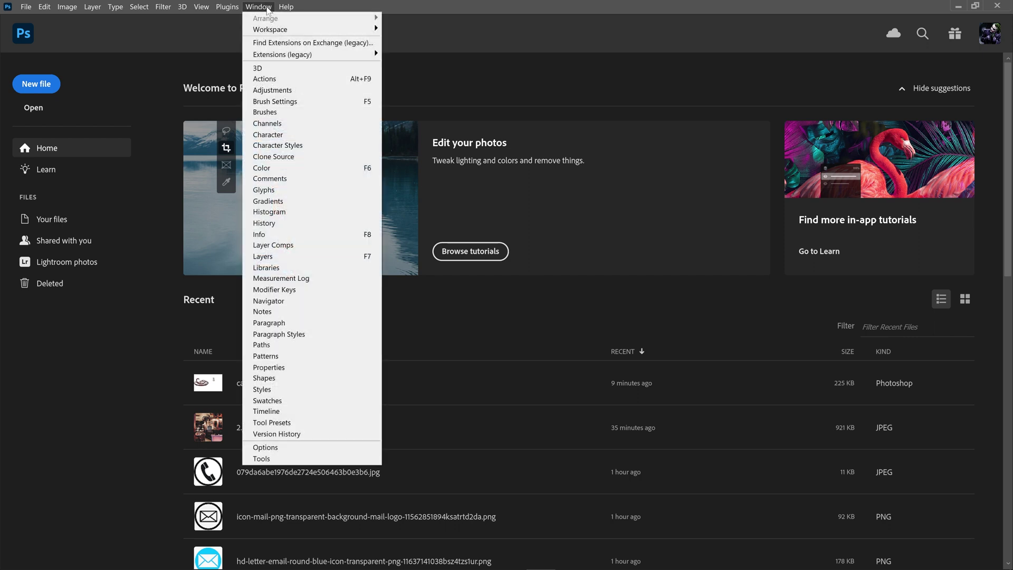
Show the Kahveci actions set, check the ten photos in fotolar 1, then reach the File menu.
left_click(274, 83)
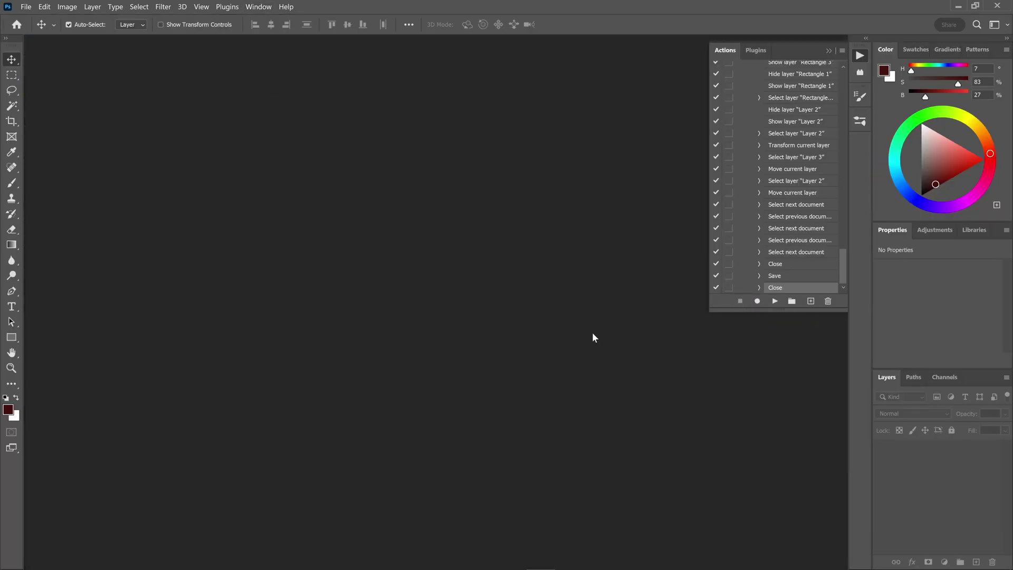
mouse_move(842, 266)
left_mouse_down()
mouse_move(839, 95)
mouse_move(841, 287)
mouse_move(839, 98)
left_mouse_up()
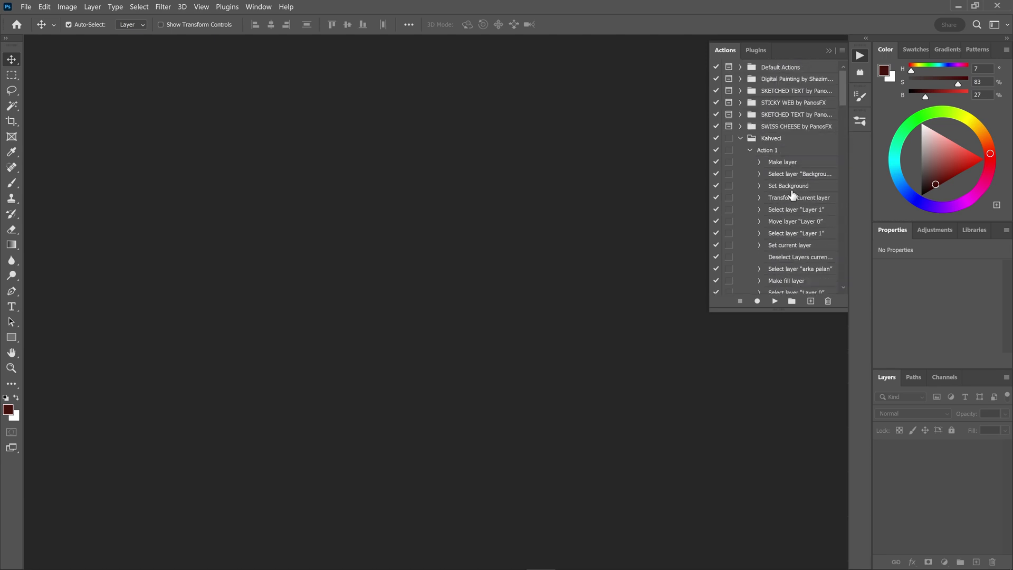
key("alt+Tab")
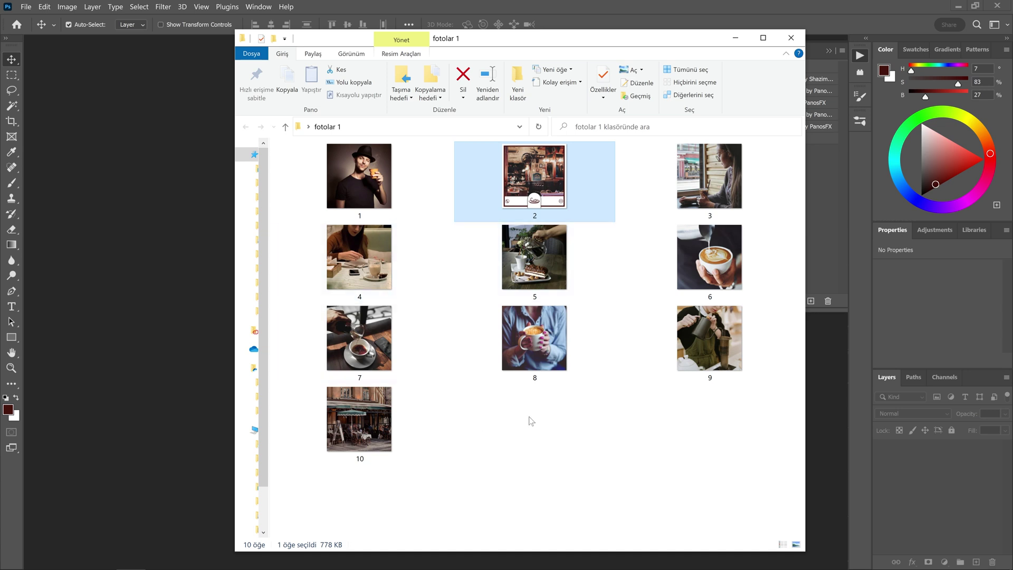
left_click(510, 342, "ctrl")
left_click(518, 347, "ctrl")
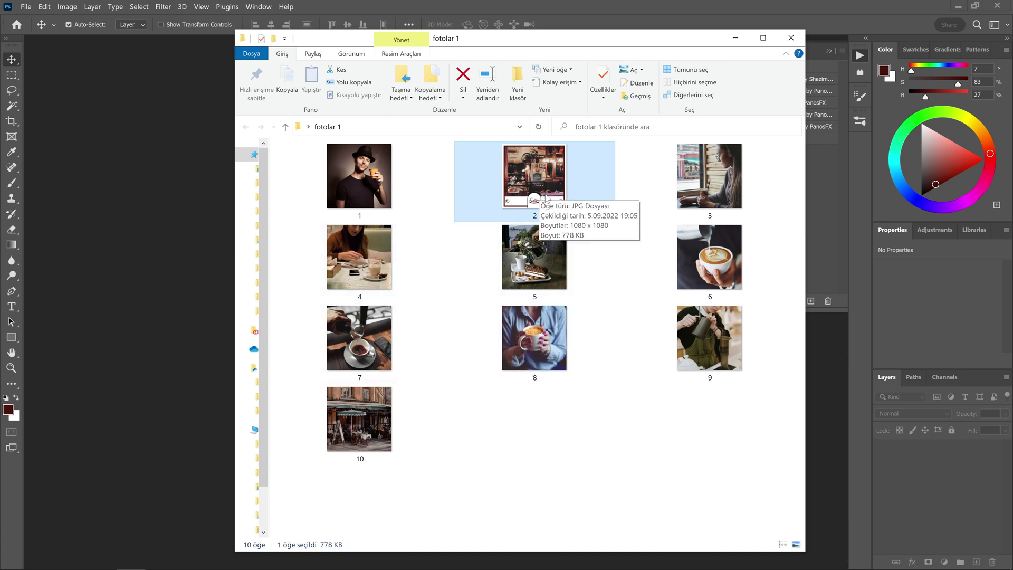
key("alt+Tab")
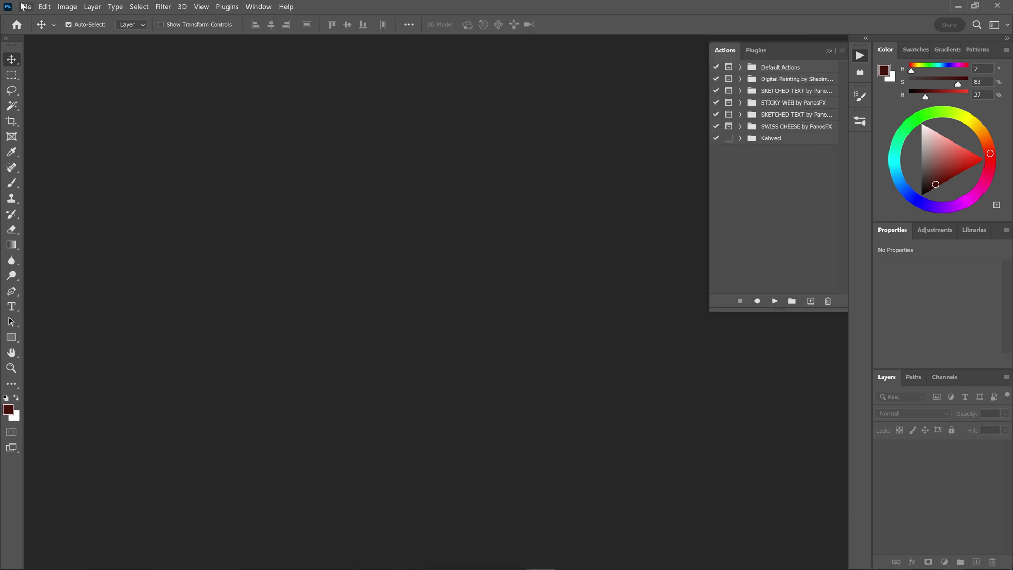
left_click(25, 6)
mouse_move(87, 262)
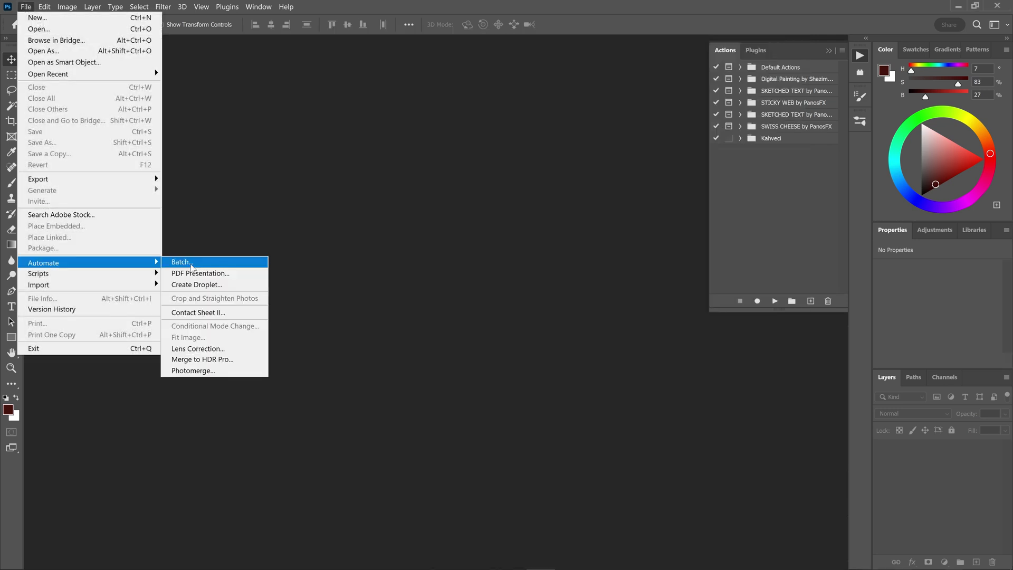
Run Batch with set Kahveci and Action 1, sourcing images from the desktop folder fotolar 1.
left_click(192, 266)
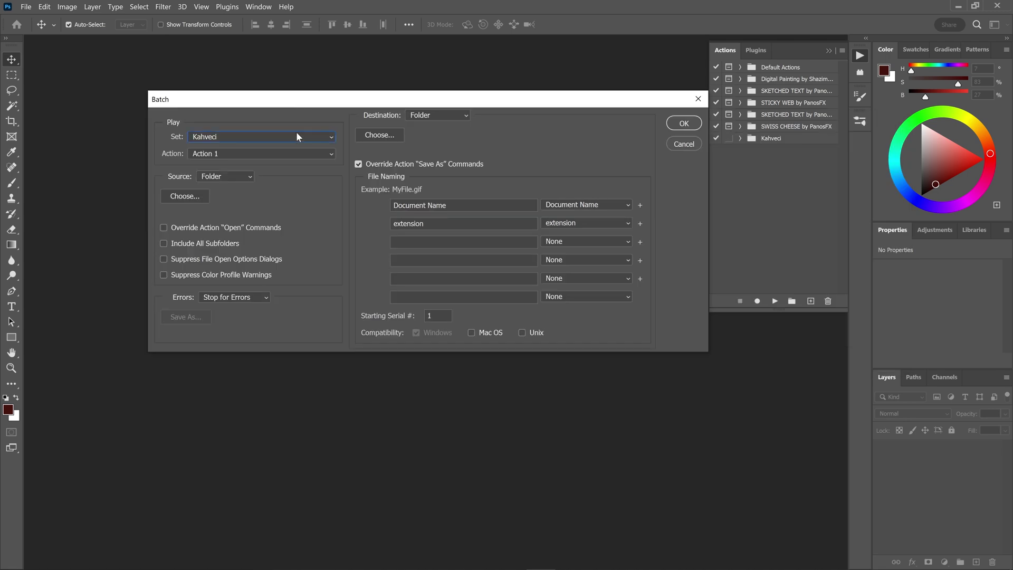
left_click(308, 152)
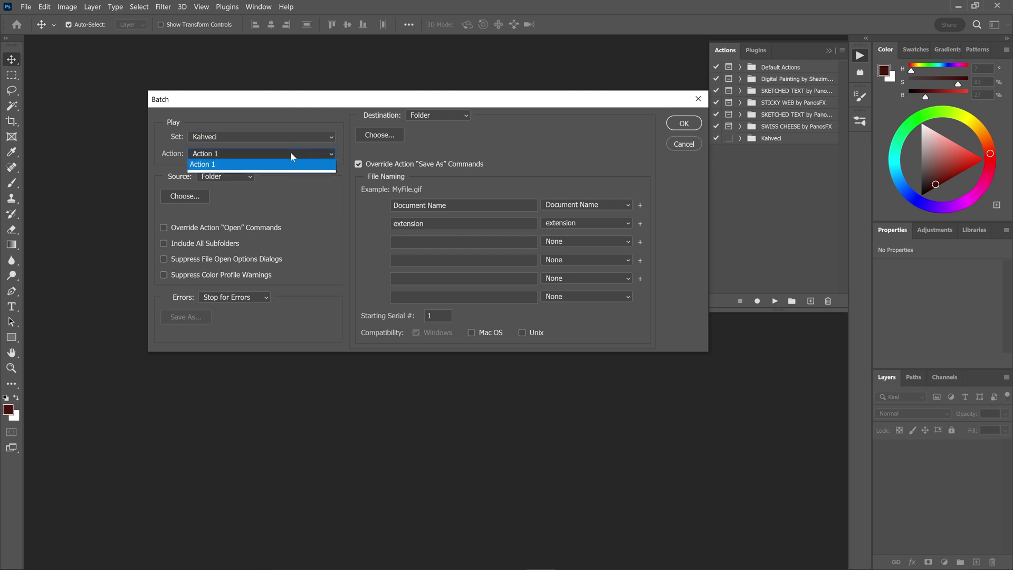
left_click(246, 164)
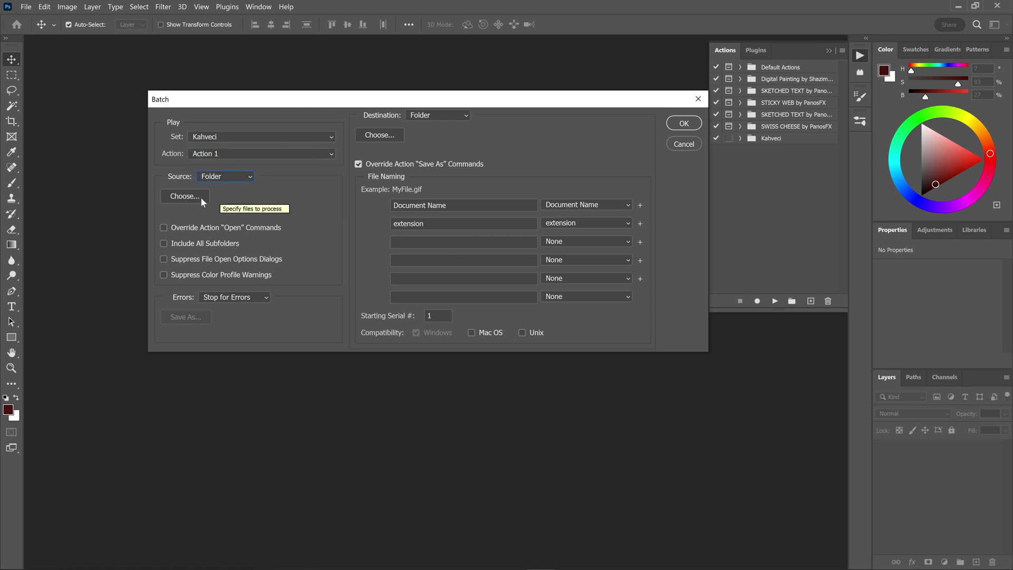
left_click(198, 194)
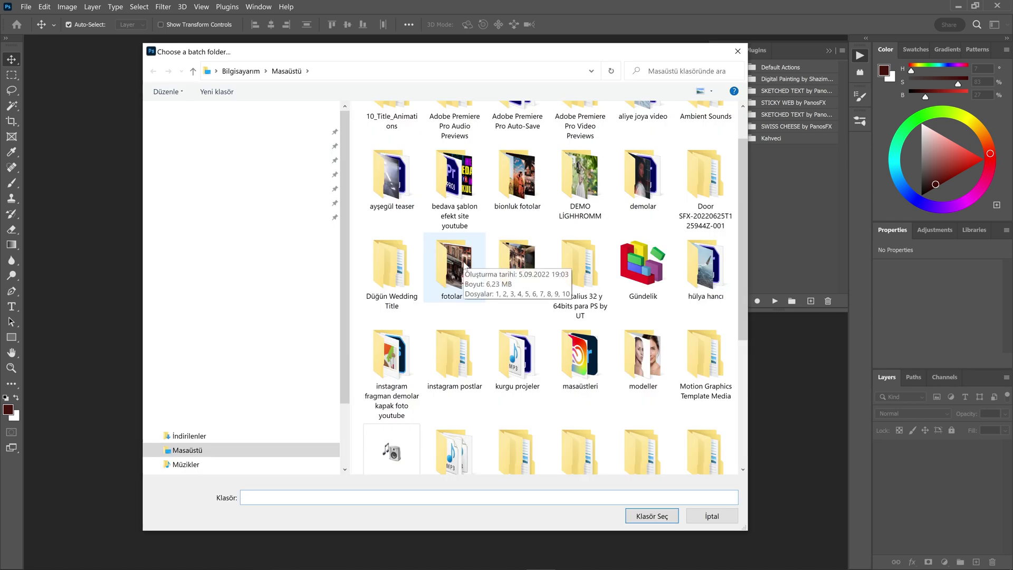
left_click(464, 265)
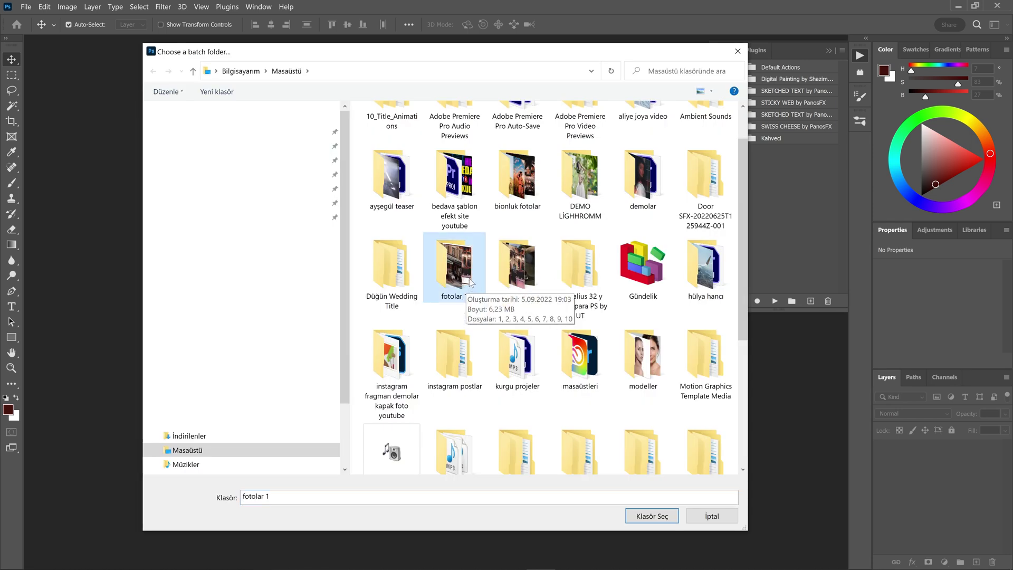
left_click(657, 509)
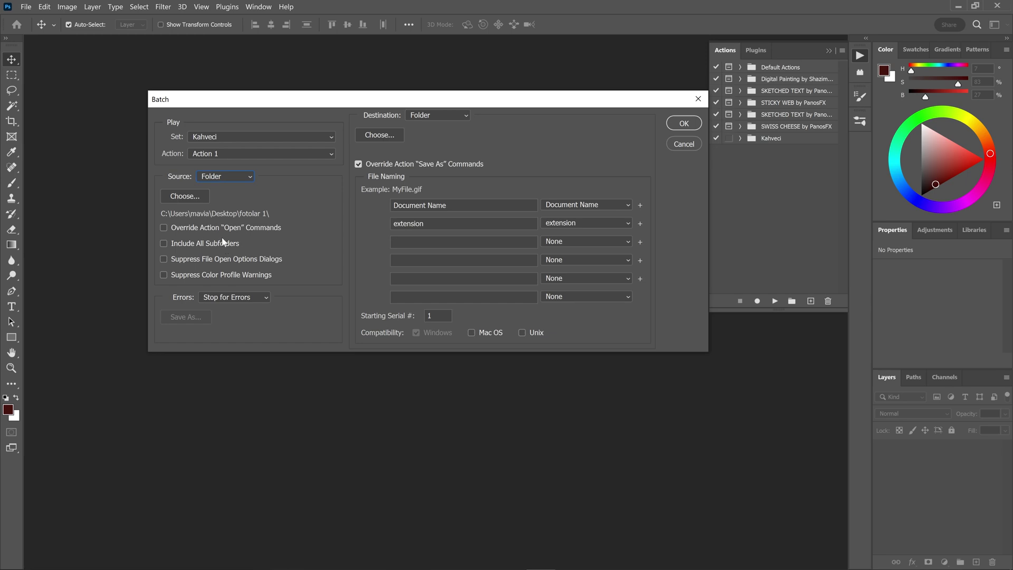
Browse for the batch destination and go inside the fotolar 1 folder.
left_click(380, 135)
scroll(684, 275, "down", 5)
right_click(684, 275)
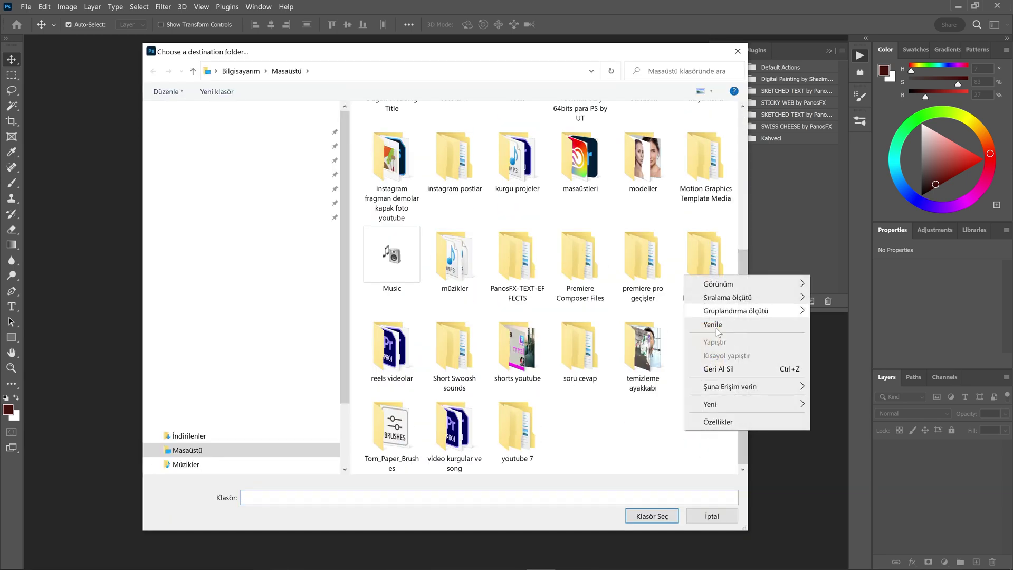
left_click(746, 265)
scroll(549, 285, "up", 5)
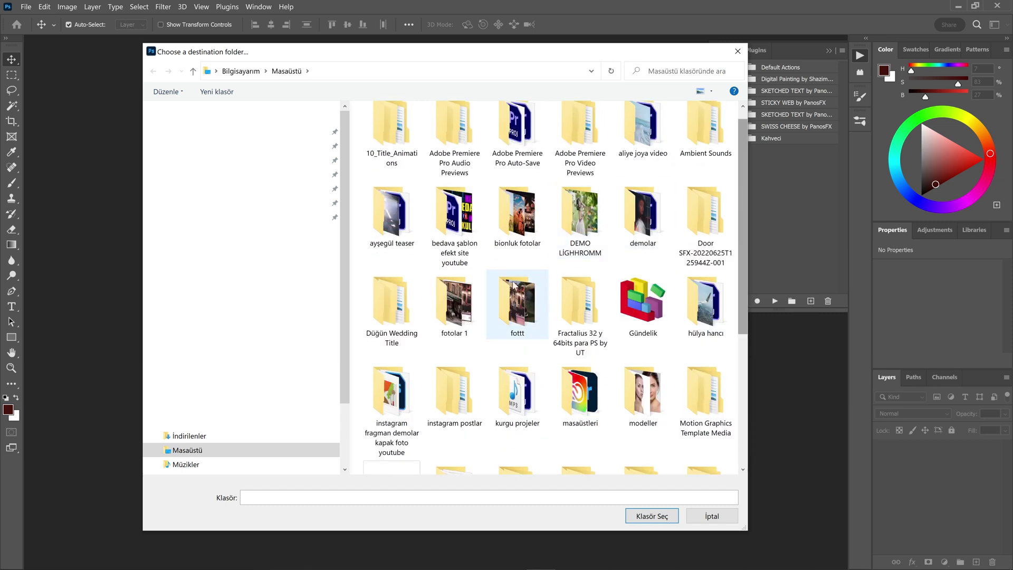
left_click(470, 321)
double_click(470, 321)
Create a new folder düzenlenen as the destination, then close the fotolar 1 Explorer window.
right_click(500, 182)
mouse_move(562, 311)
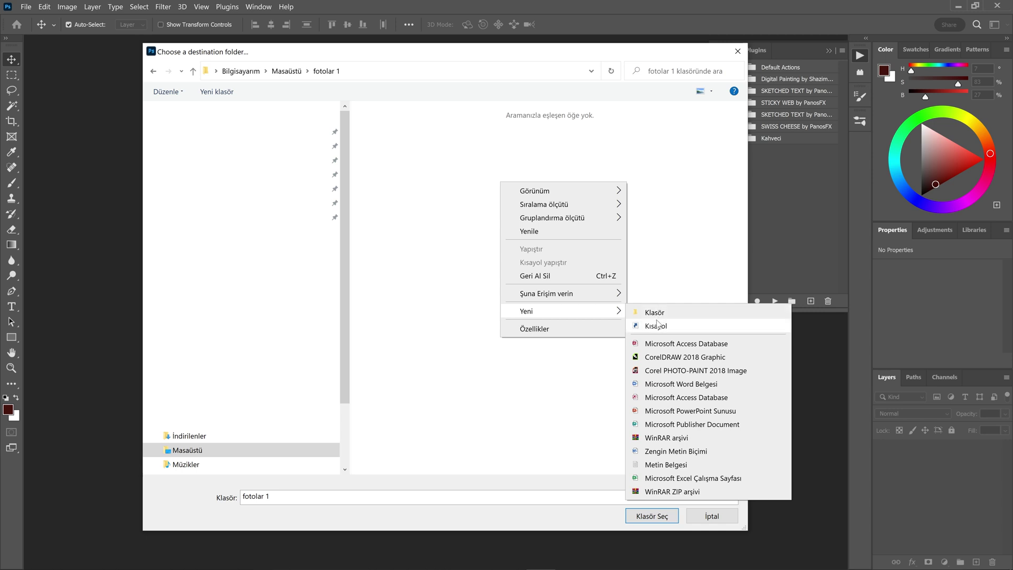
left_click(658, 317)
type("düzenl")
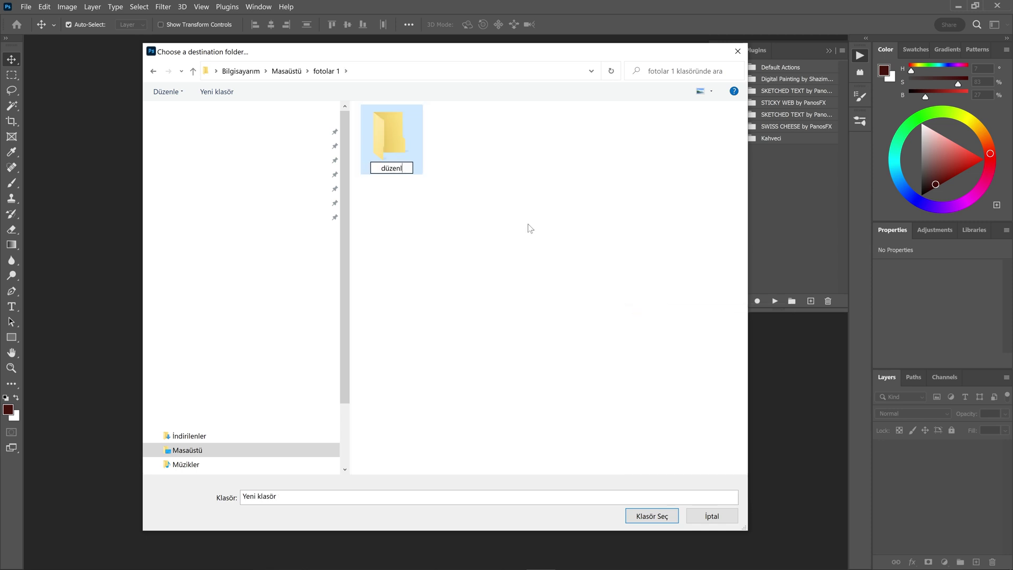
type("en")
key("Return")
left_click(651, 515)
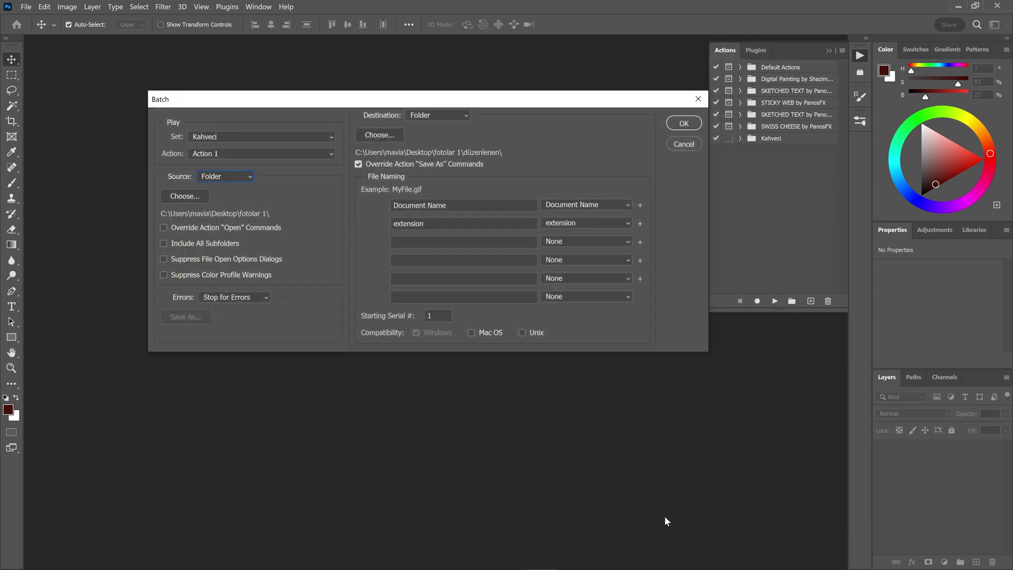
key("alt+Tab")
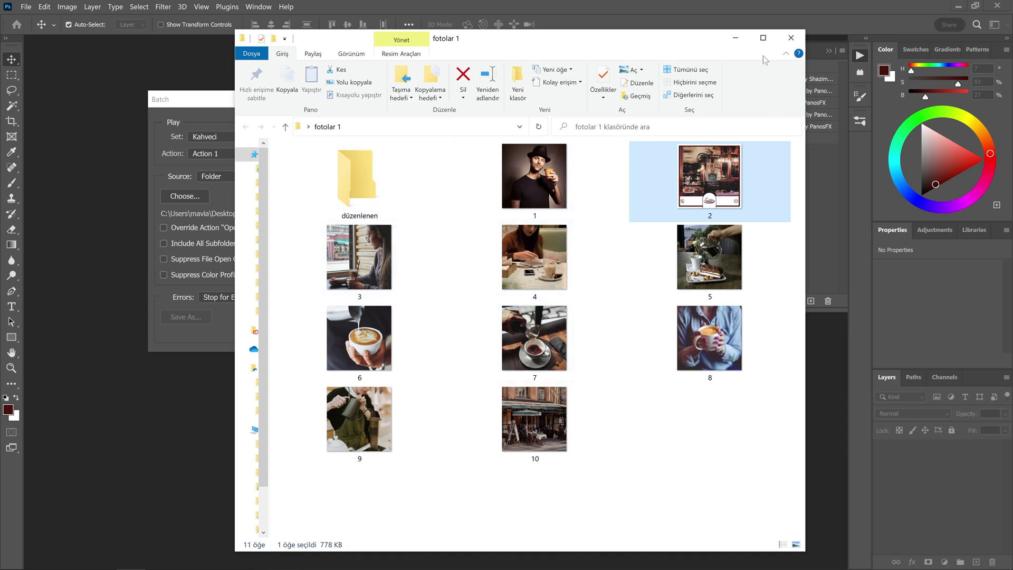
left_click(791, 38)
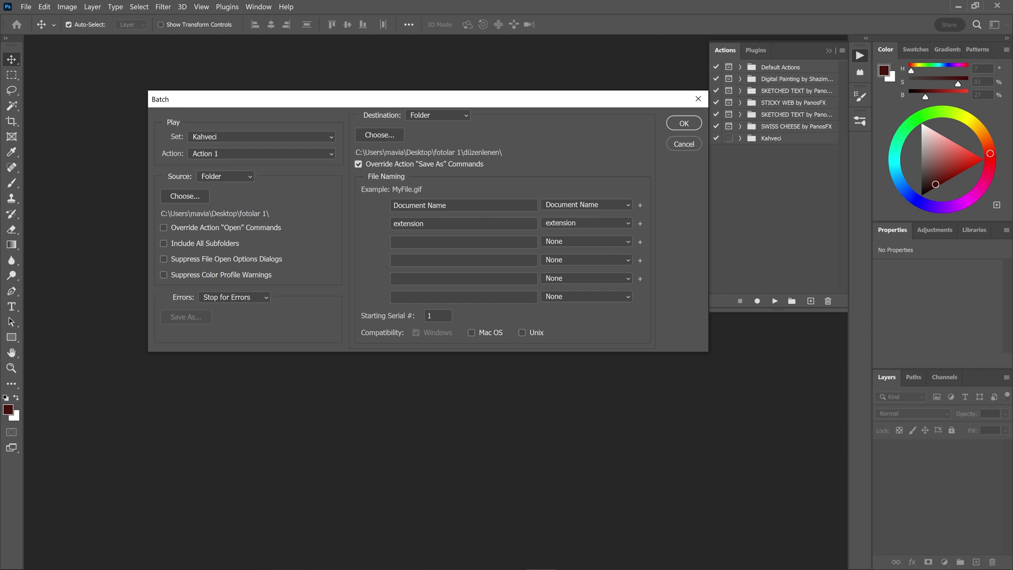
Run the batch, then open the düzenlenen output folder and view image 1.
left_click(684, 122)
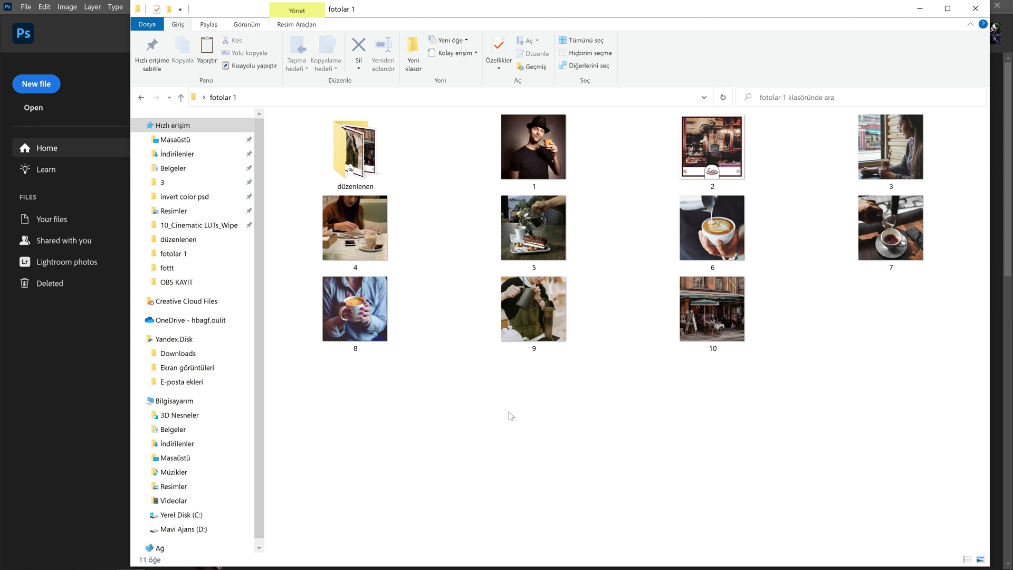
double_click(361, 161)
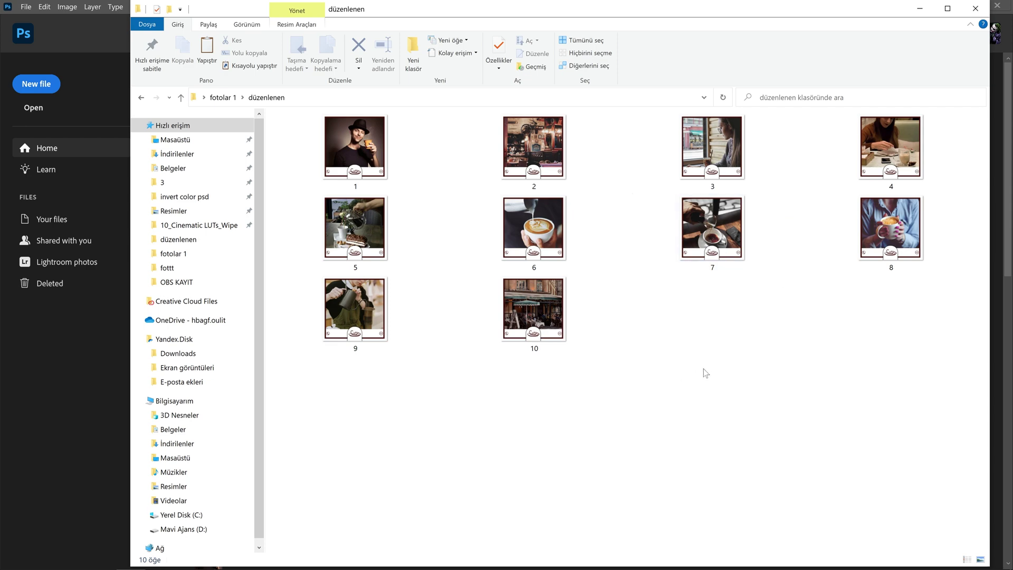
double_click(373, 156)
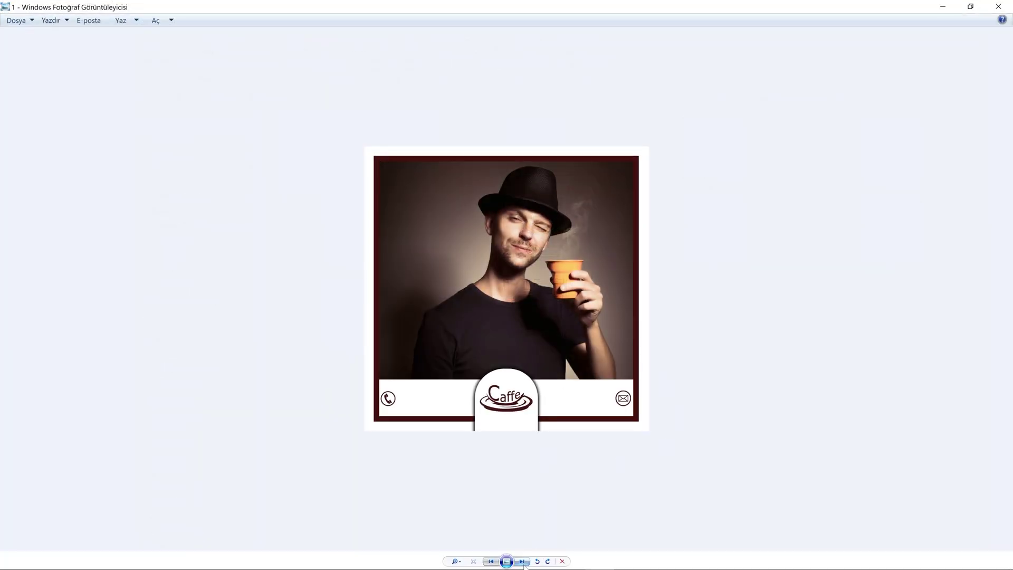
Step forward through the processed Caffe-framed photos, then back two images.
left_click(524, 563)
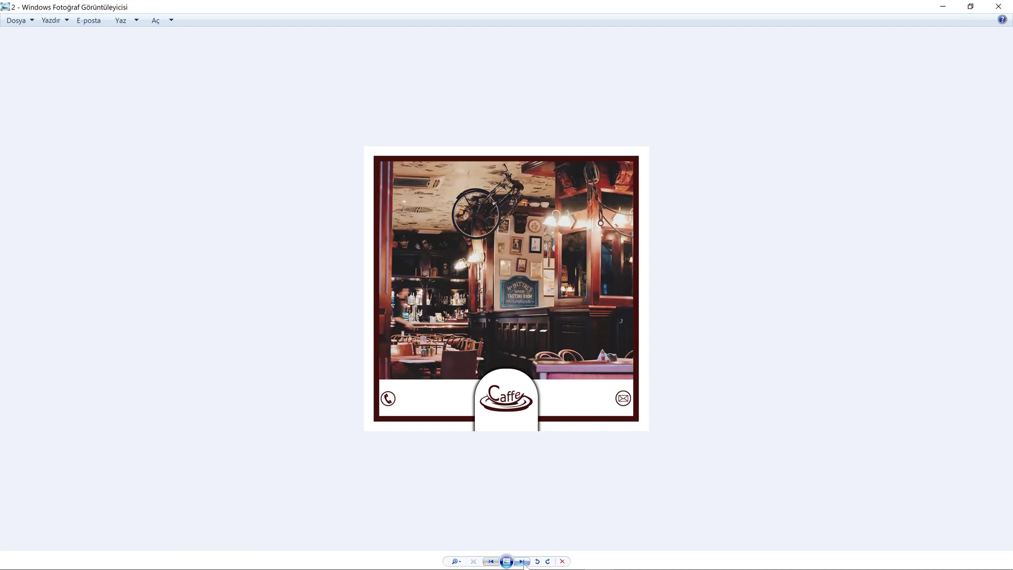
left_click(524, 564)
left_click(524, 564)
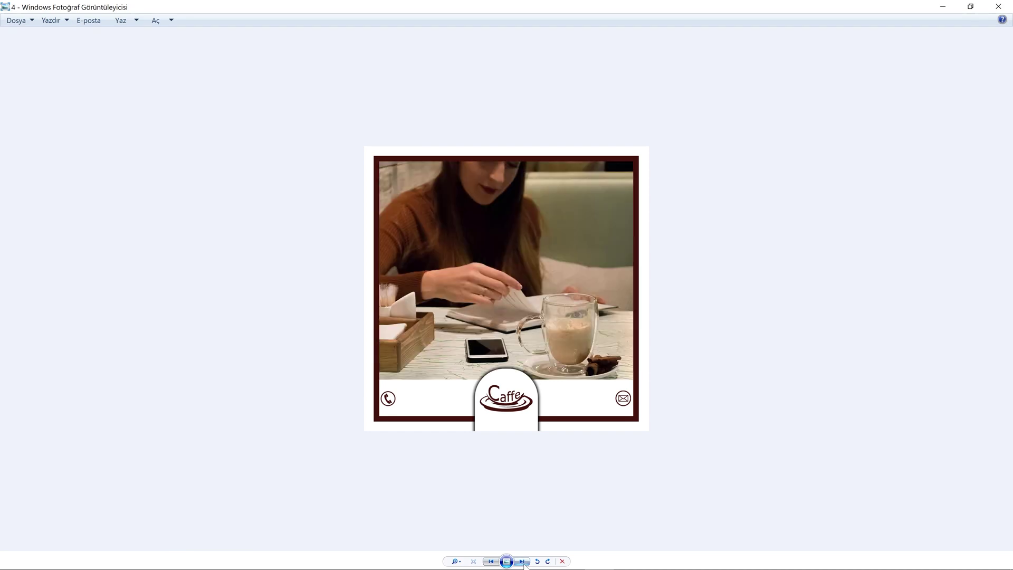
left_click(524, 564)
left_click(524, 564)
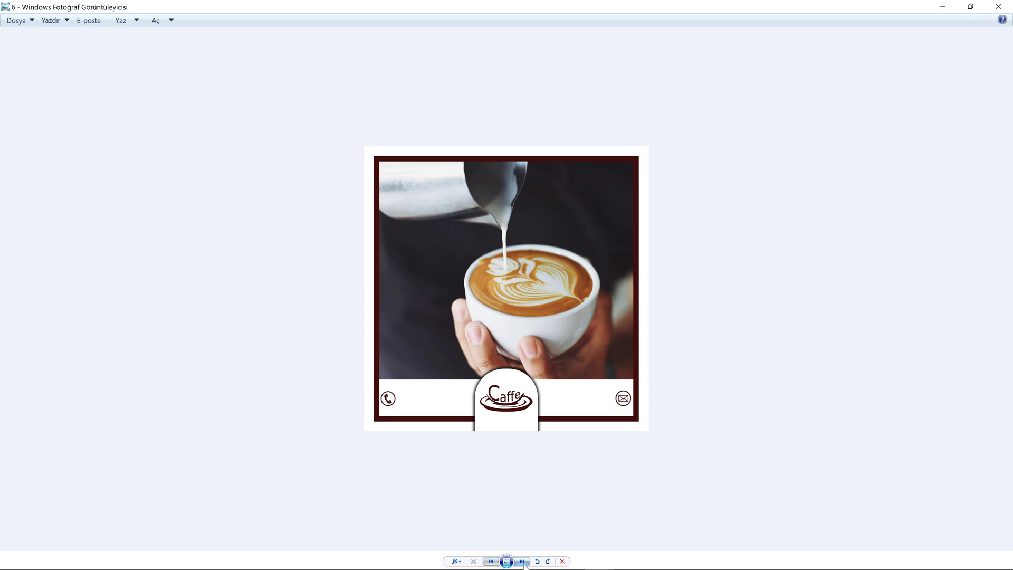
left_click(524, 564)
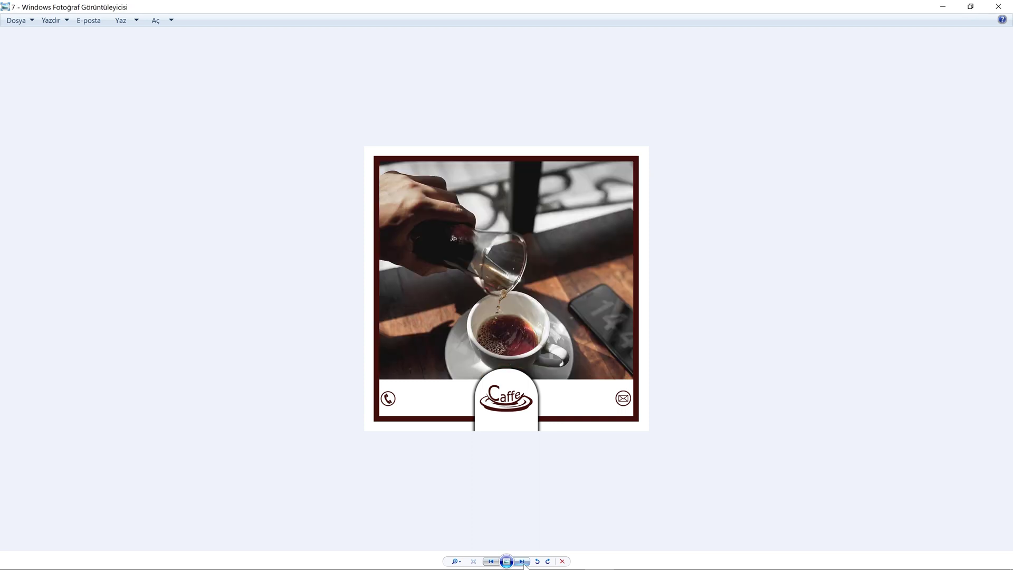
left_click(524, 564)
left_click(491, 562)
left_click(490, 561)
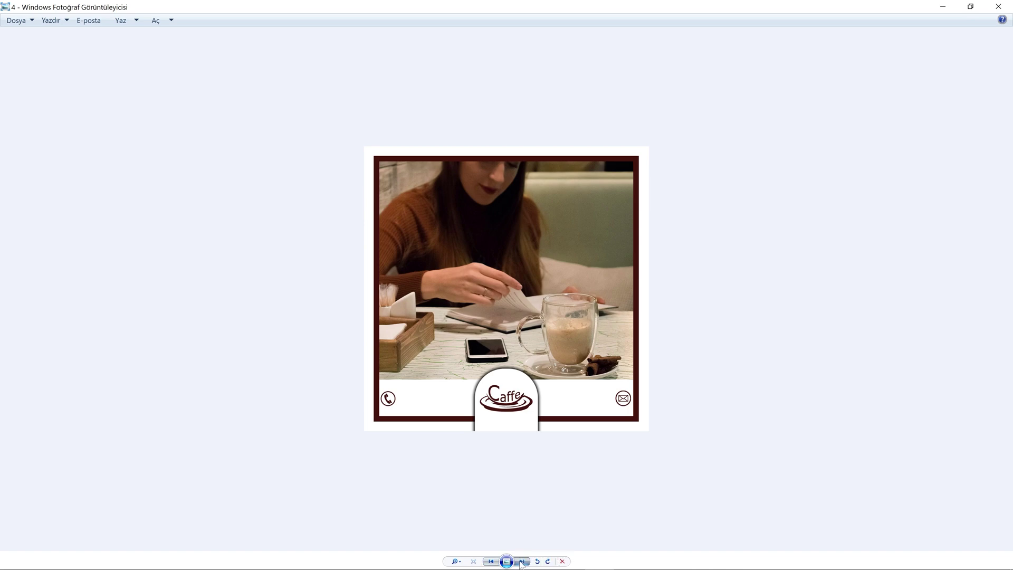
Continue to the last photo, wrap to image 1, and open it in Adobe Photoshop 2022.
left_click(521, 562)
left_click(521, 562)
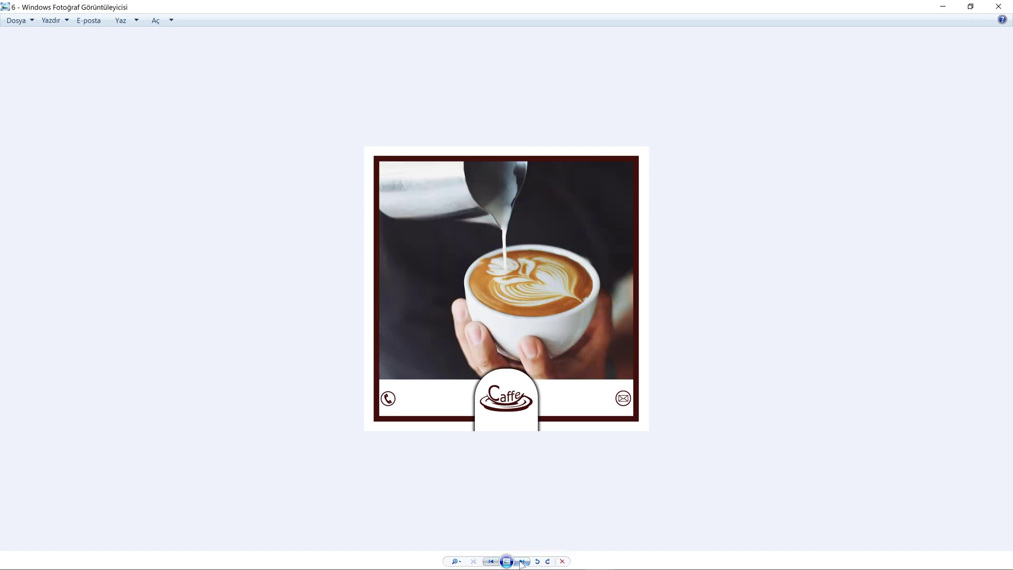
left_click(521, 562)
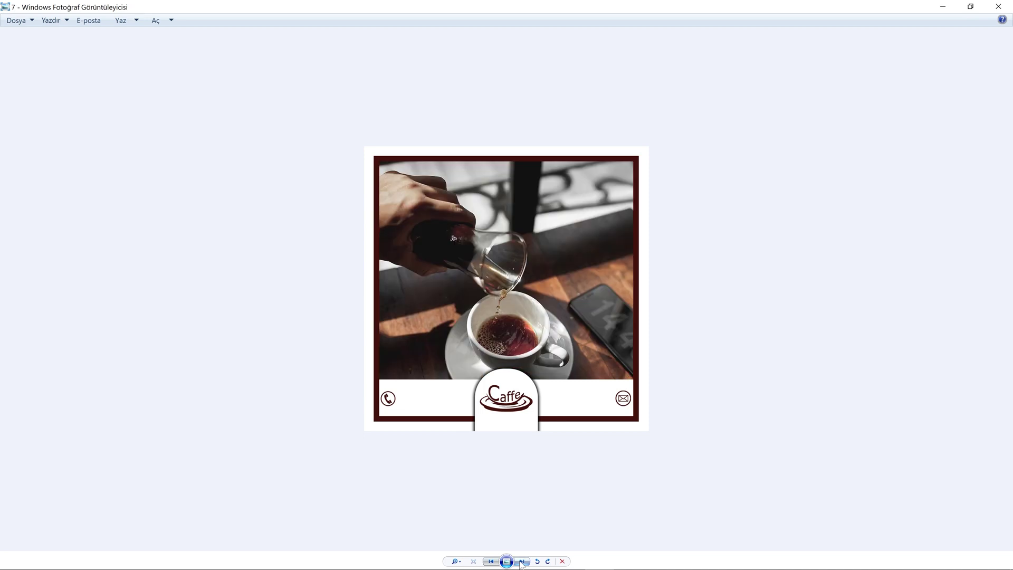
left_click(521, 562)
left_click(521, 562)
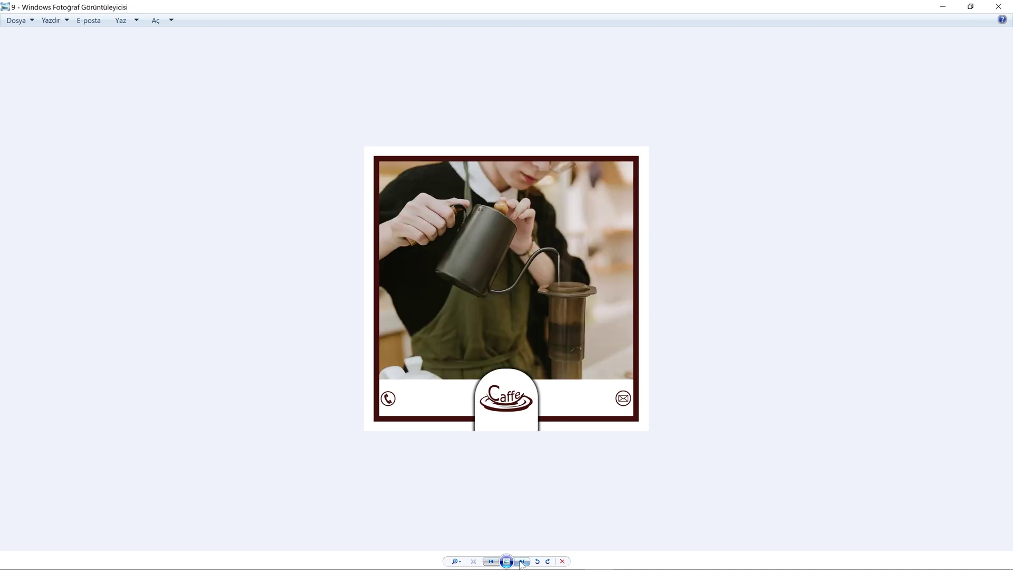
left_click(521, 562)
left_click(521, 562)
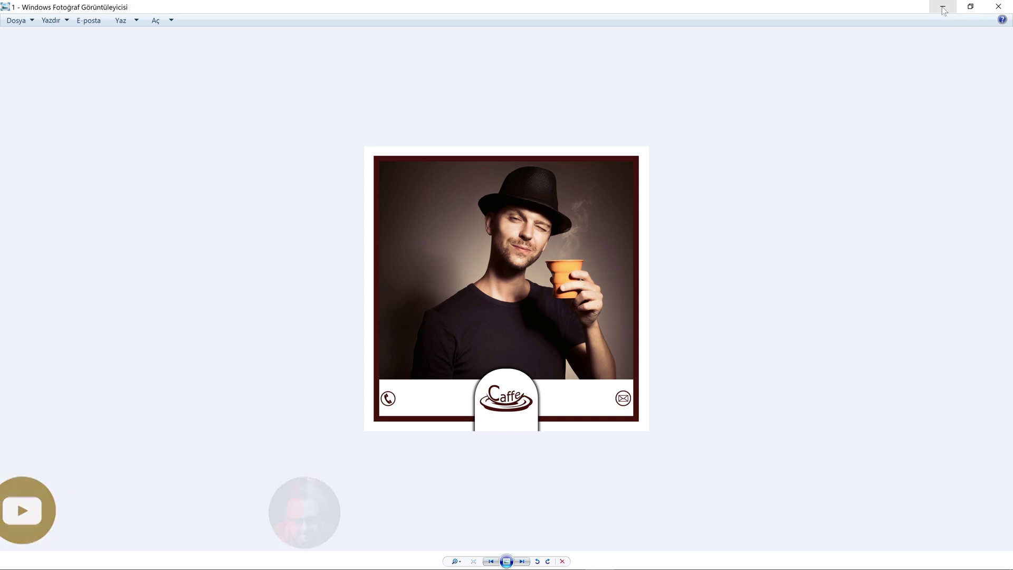
right_click(498, 301)
mouse_move(565, 308)
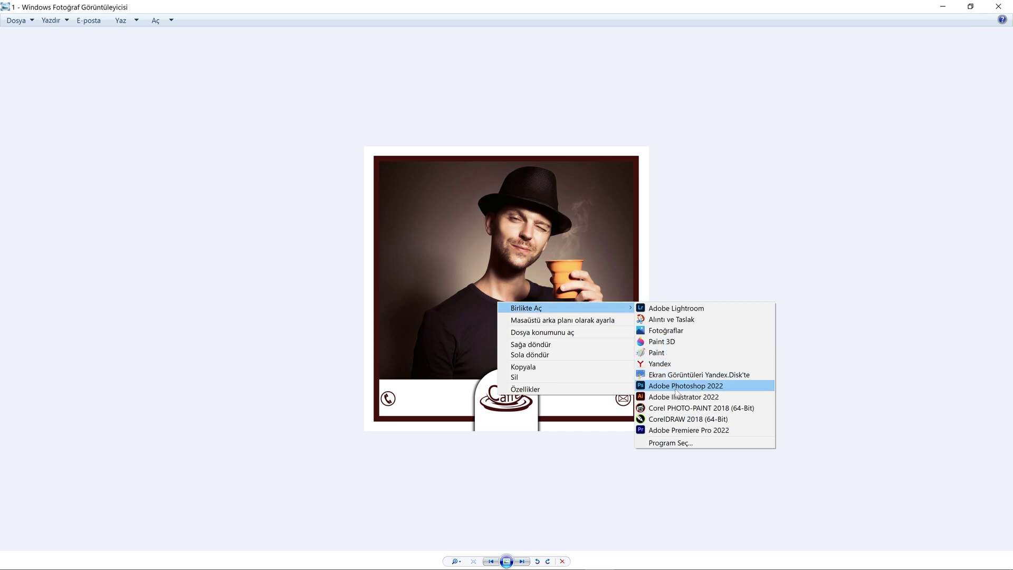
left_click(676, 389)
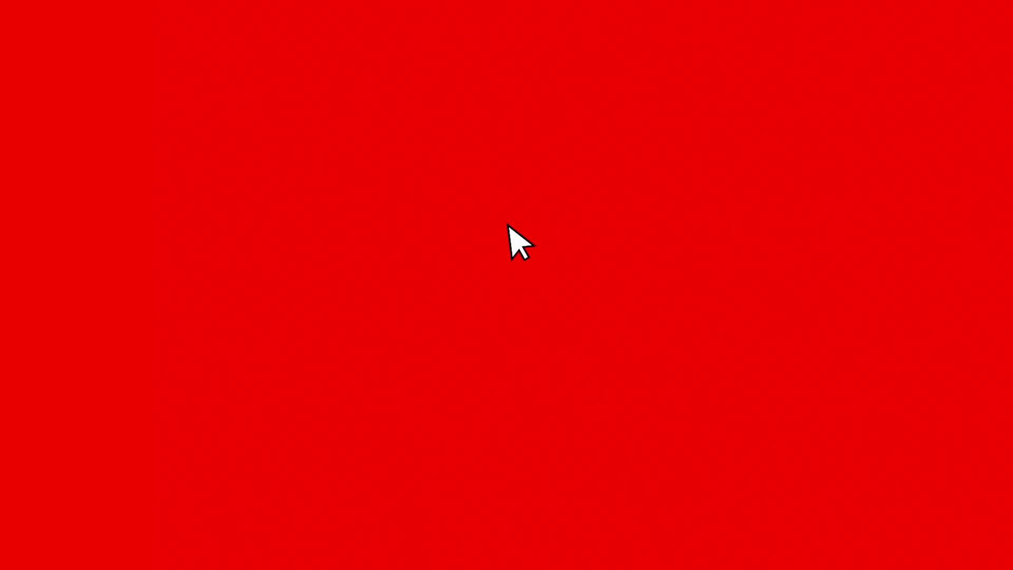